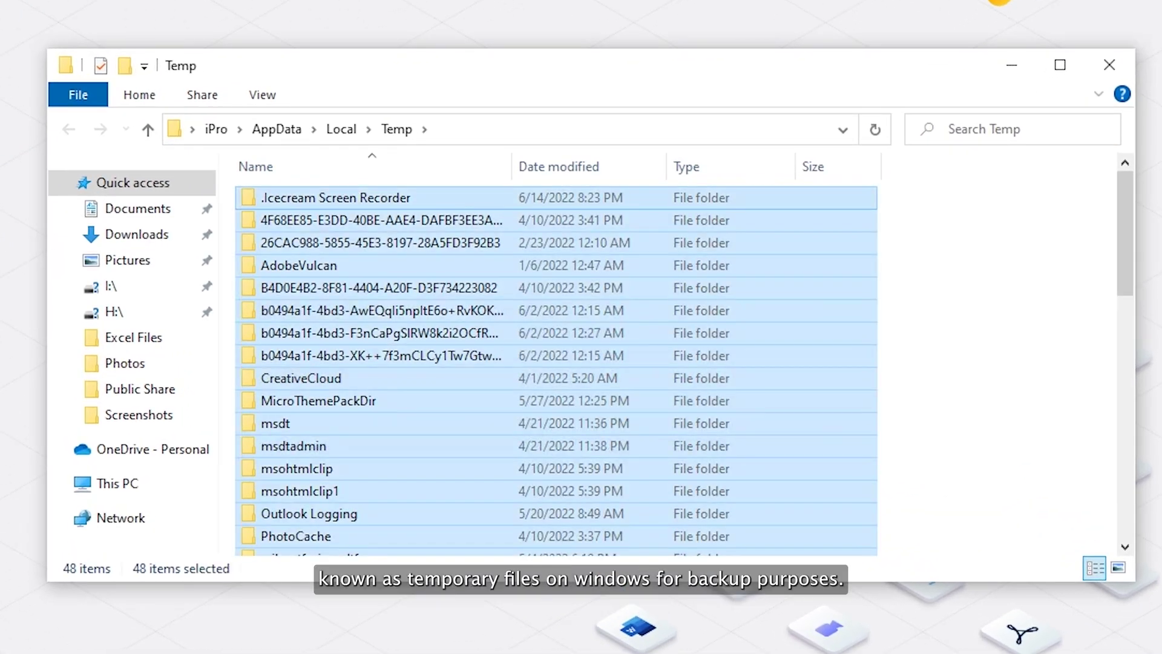
- Permanently delete all Temp items except .Icecream Screen Recorder, granting administrator permission for all
ctrl+click(731, 199)
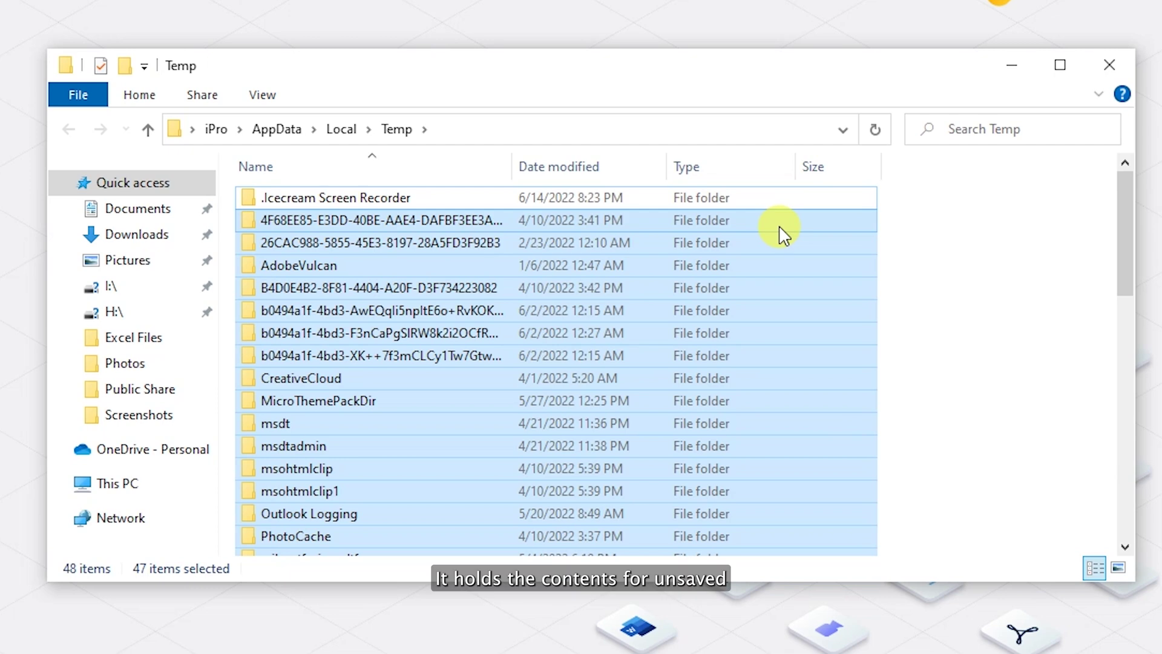
key(shift+Delete)
key(Return)
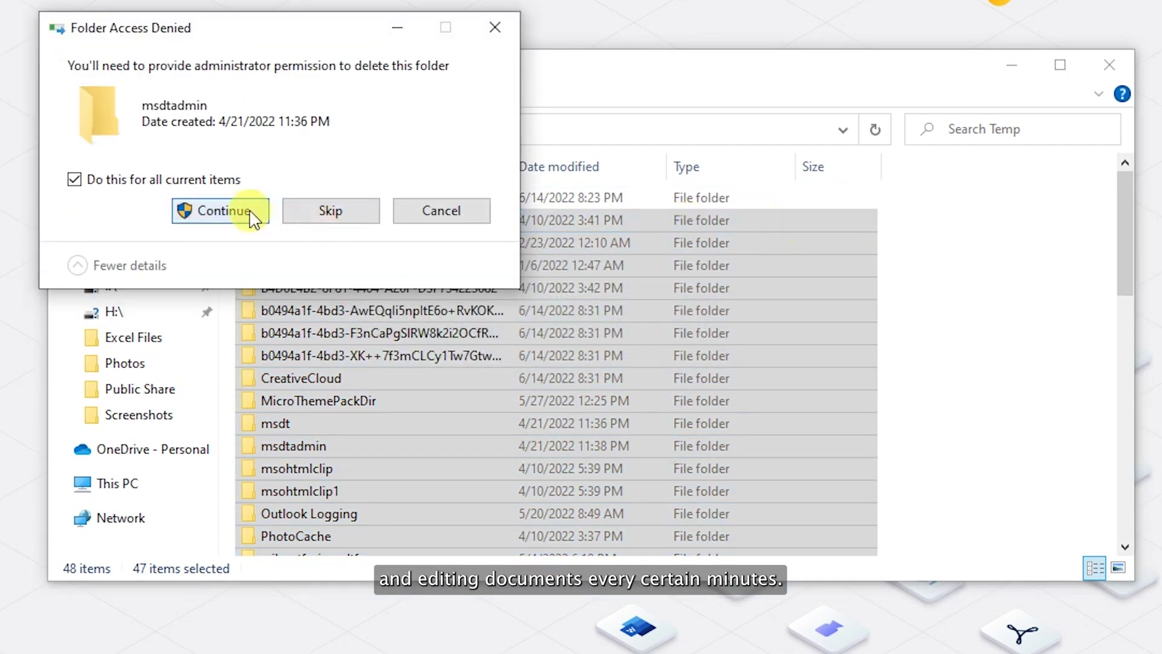
click(246, 210)
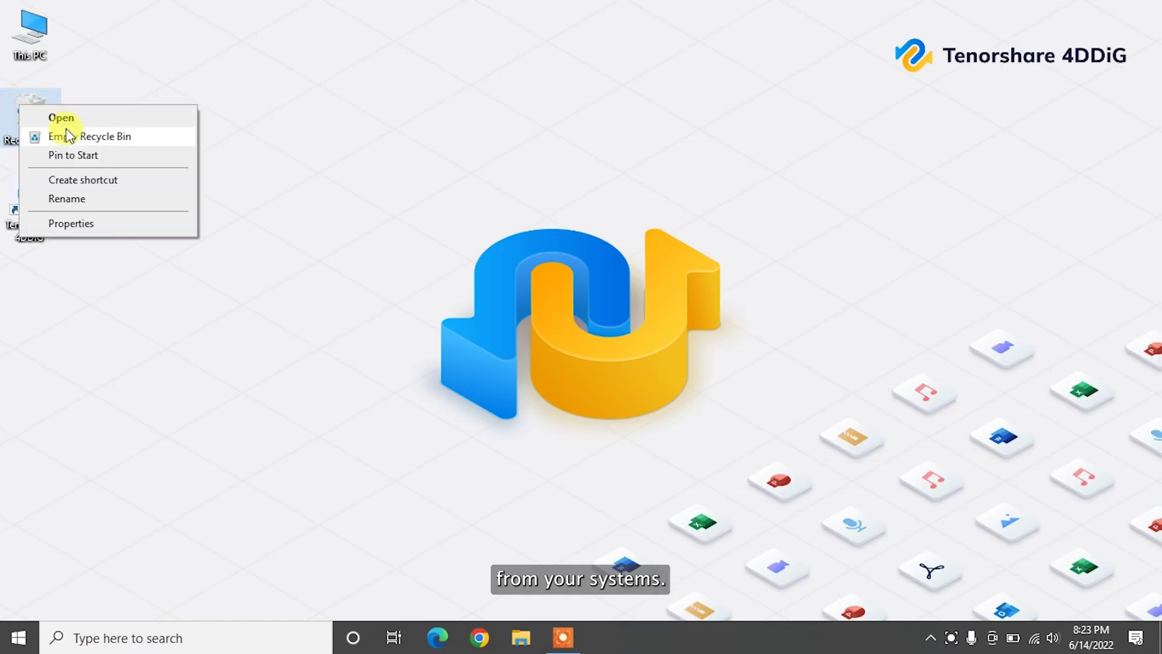
- Empty the Recycle Bin, confirming permanent deletion of its two items
click(69, 135)
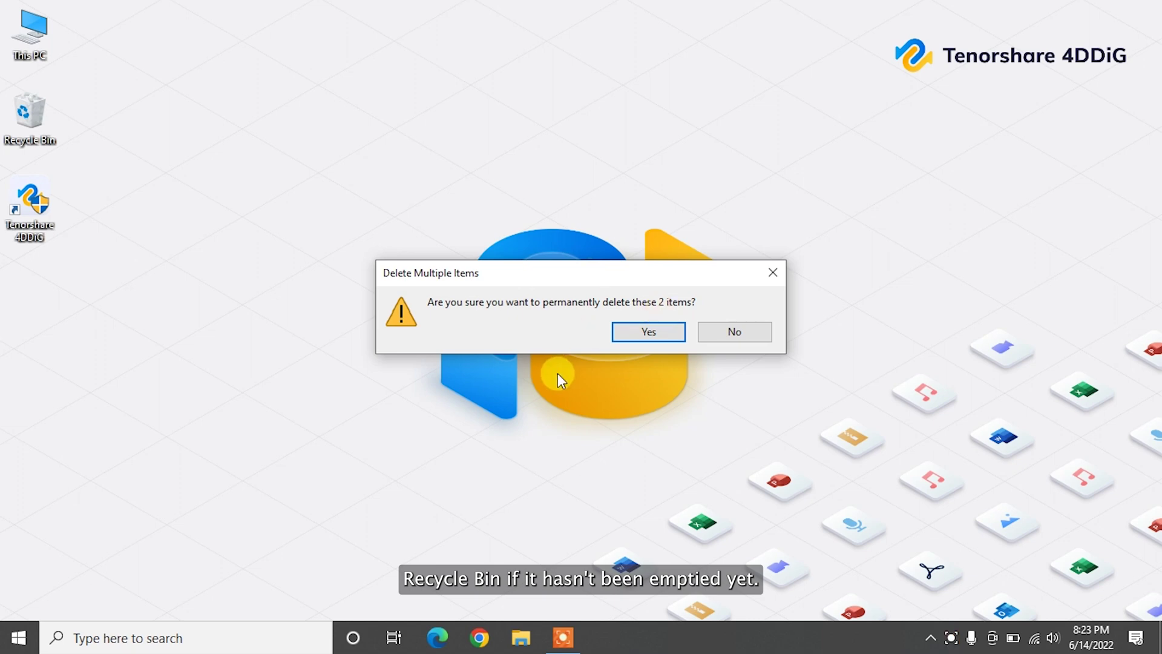
click(662, 332)
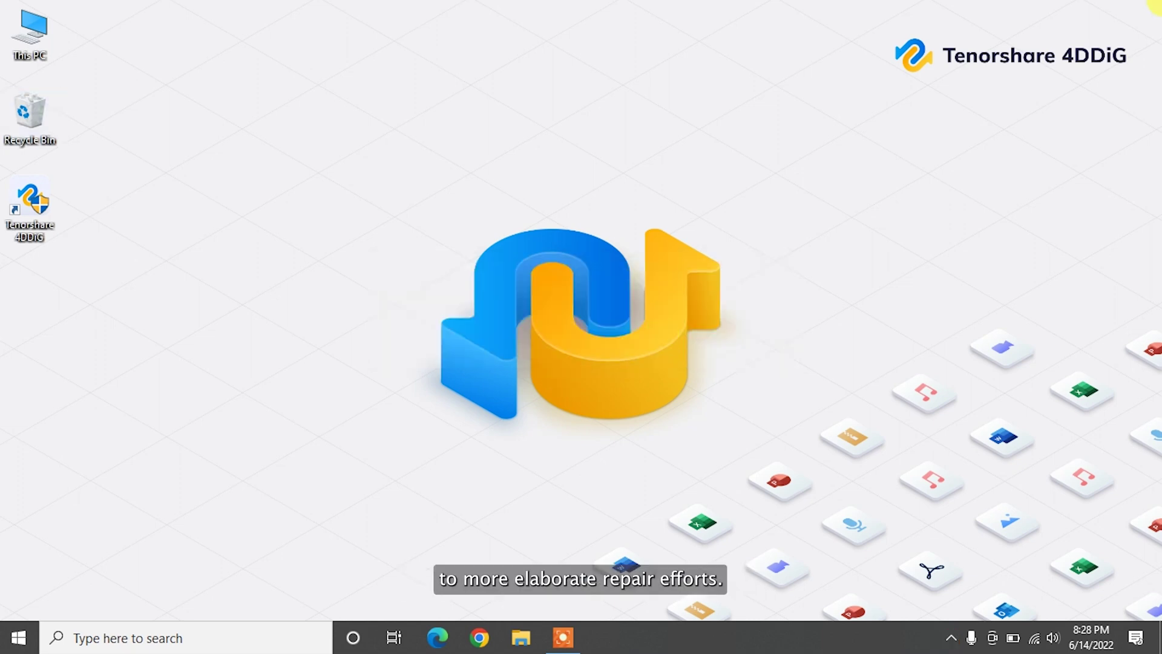
- Open the Recycle Bin, restore all four deleted folders, and close the window
right_click(37, 115)
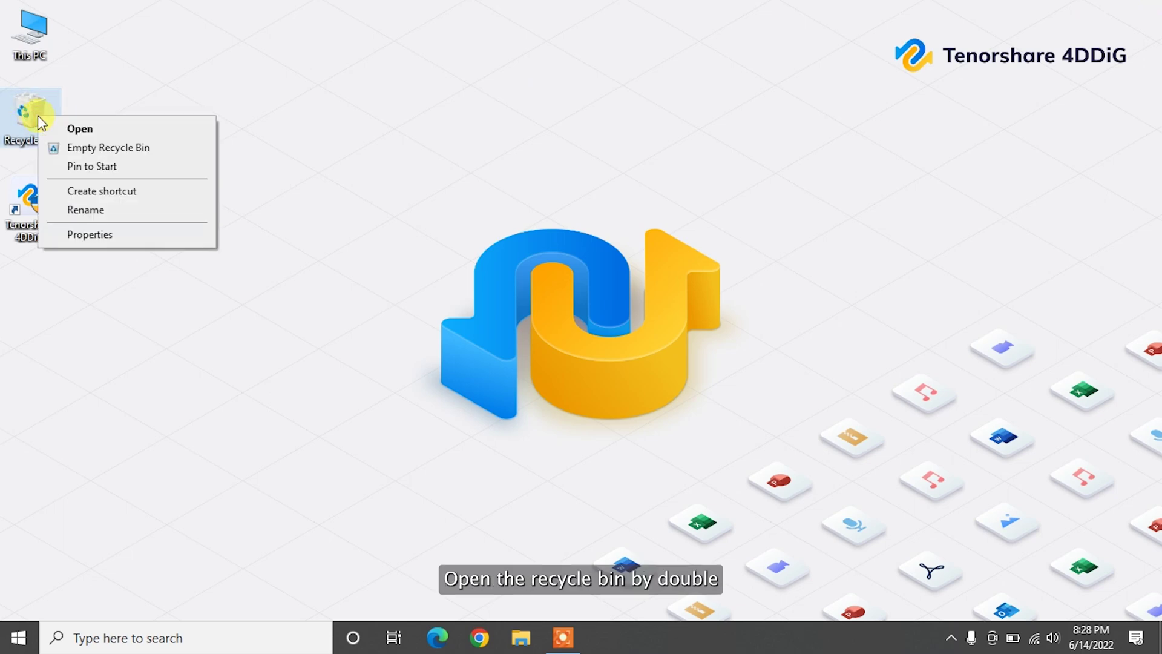
click(71, 130)
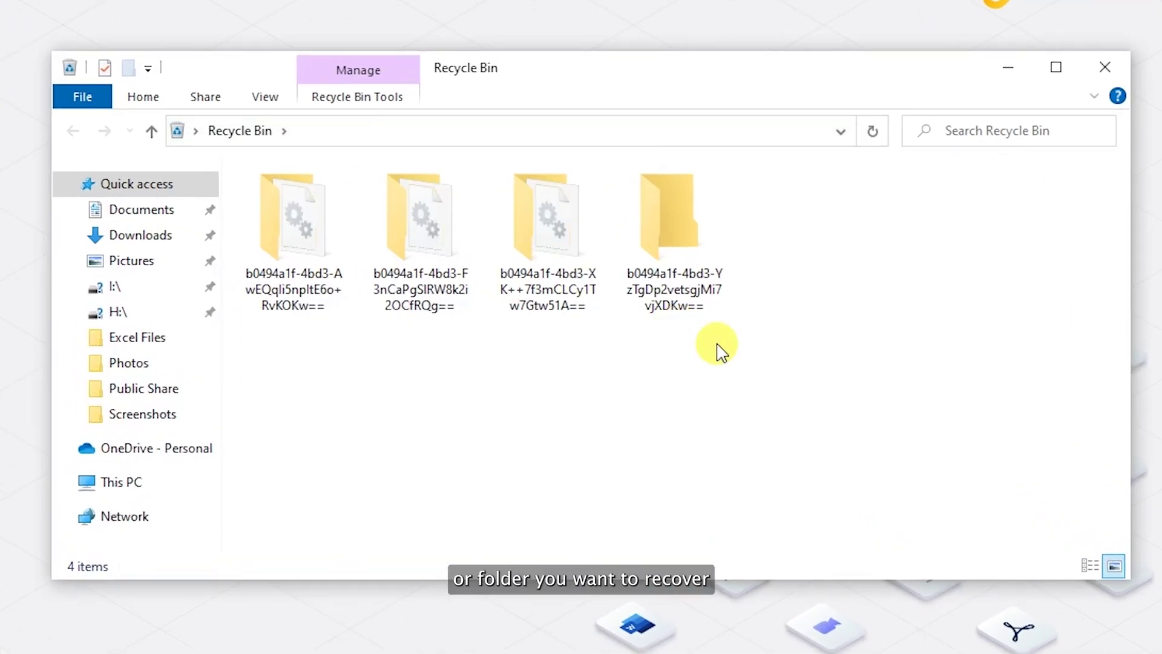
drag(717, 350, 245, 238)
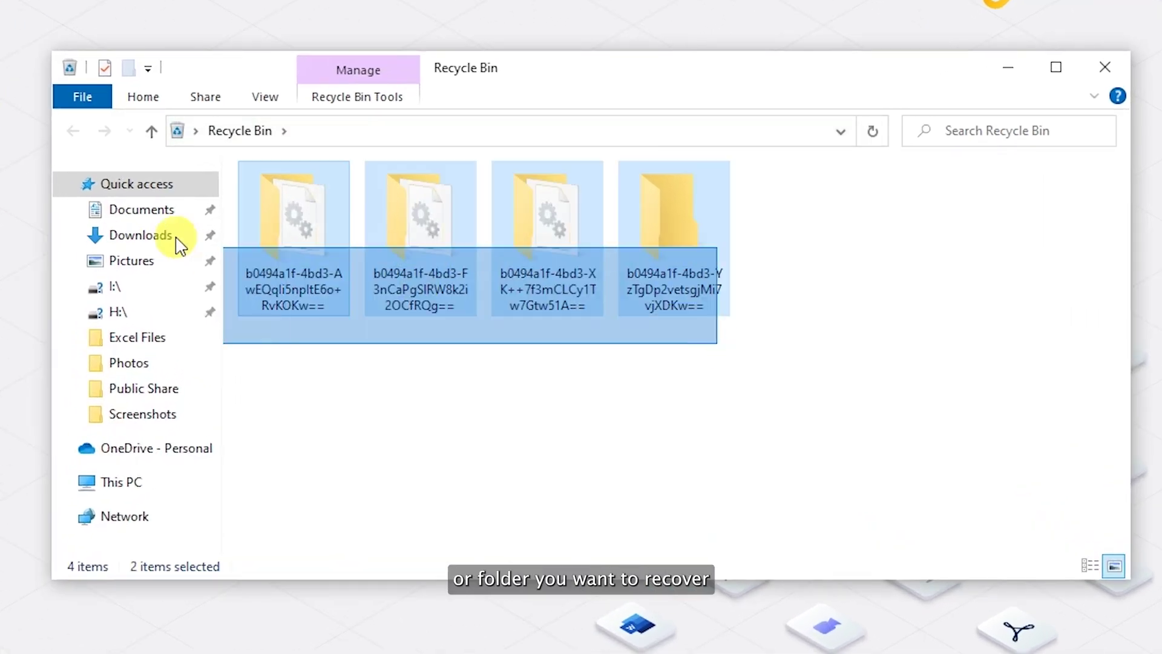
right_click(255, 232)
click(293, 246)
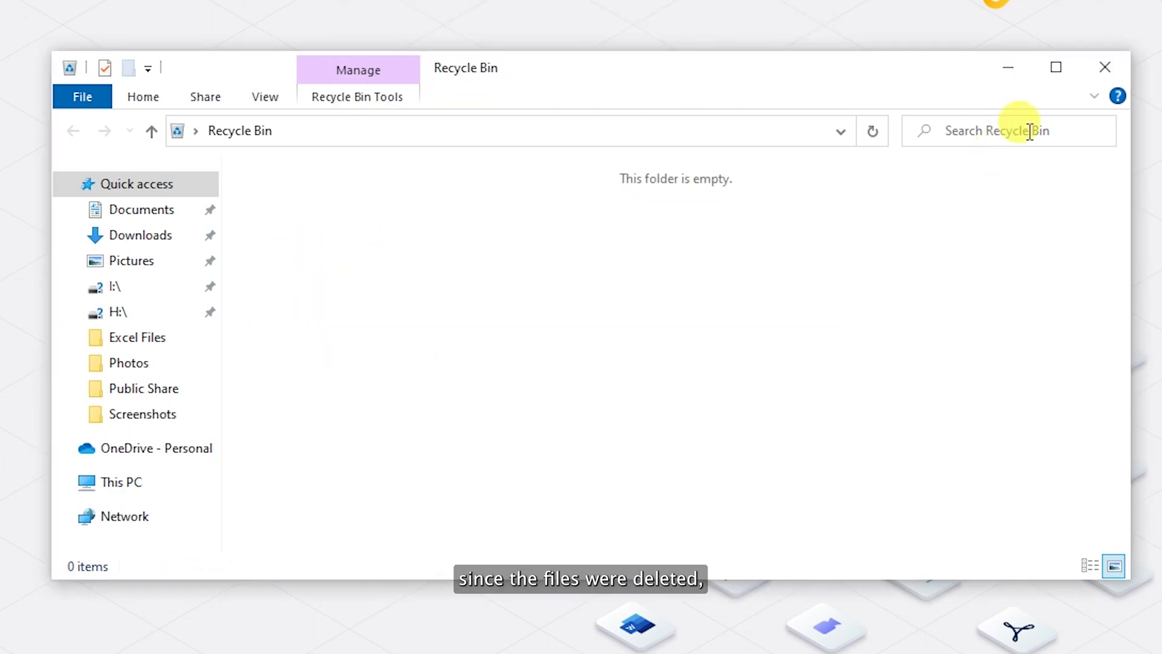
click(1110, 60)
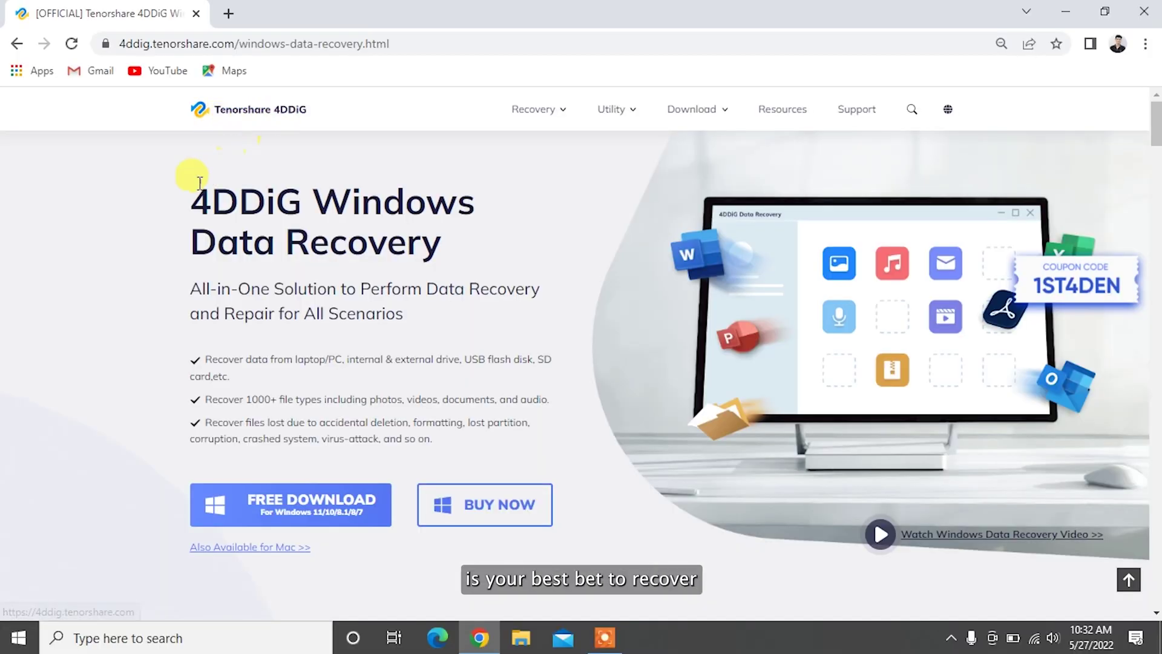
- Highlight the Windows Data Recovery heading, All-in-One Solution subtitle and 1000+ Data Types heading
drag(187, 189, 443, 234)
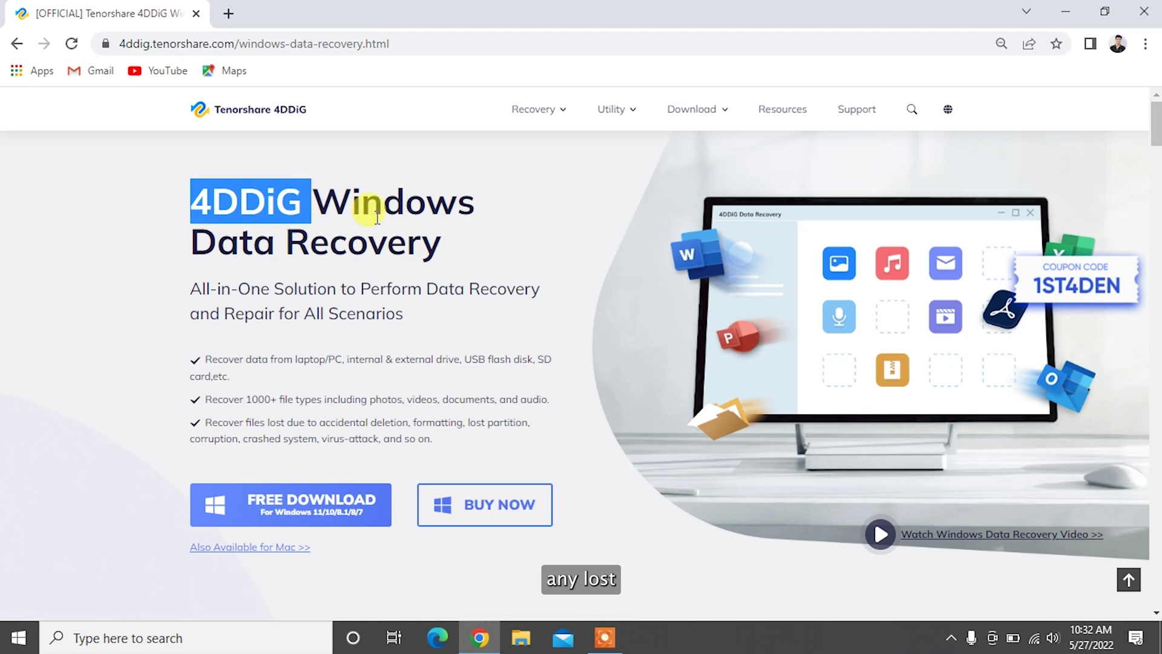
click(444, 239)
drag(187, 294, 414, 324)
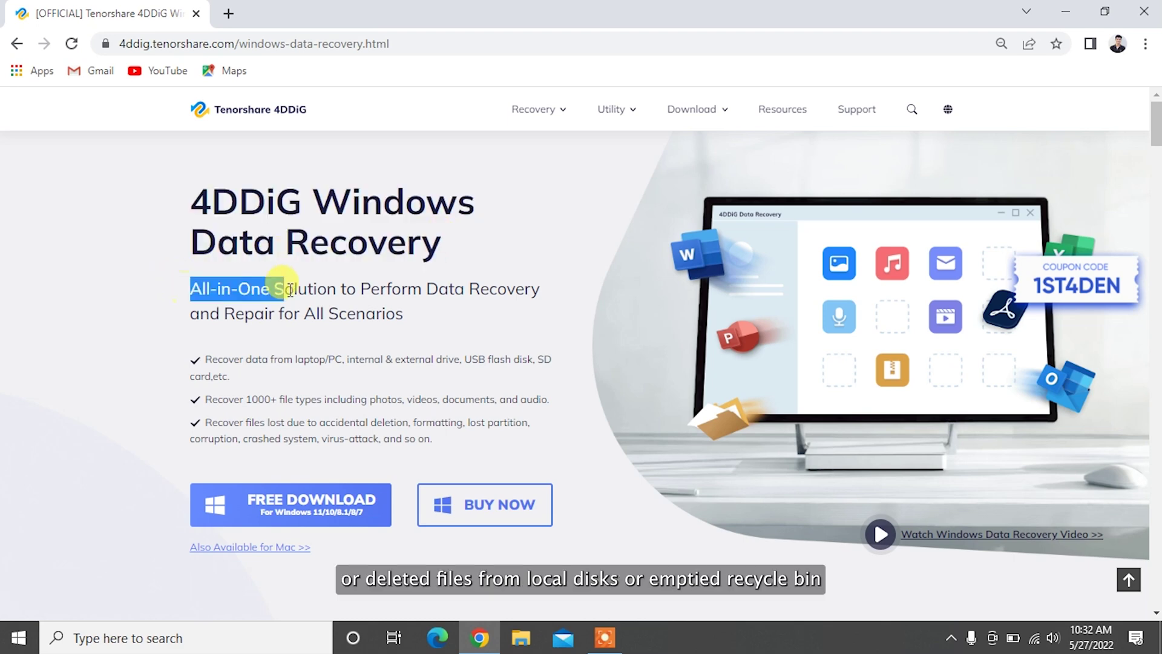
click(416, 318)
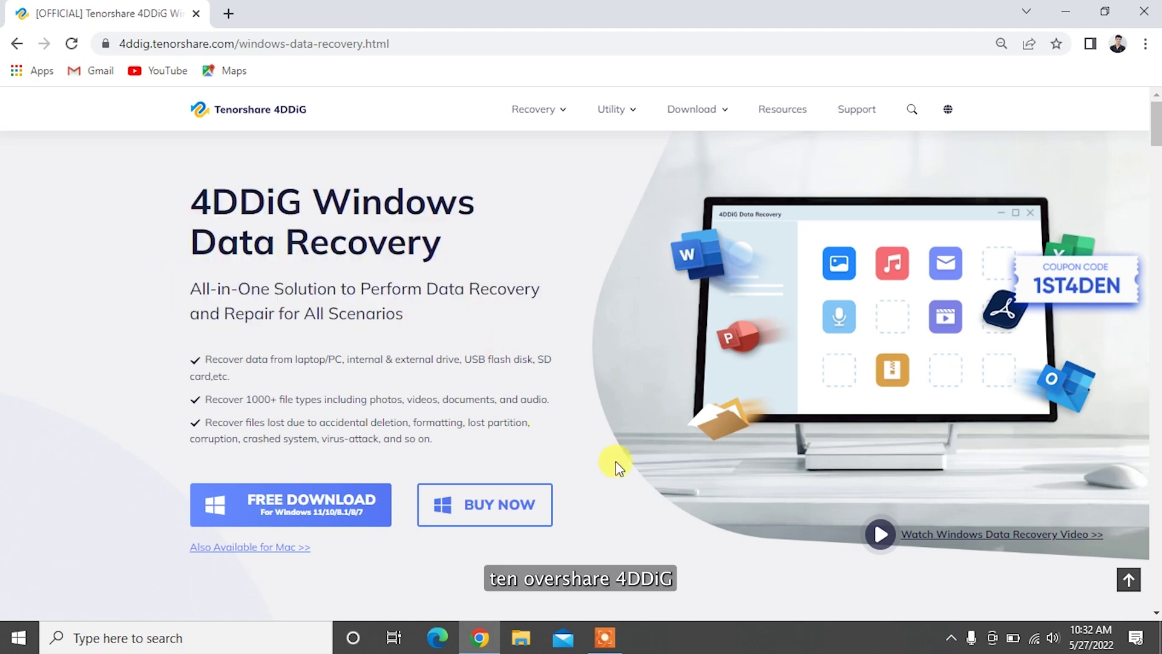
scroll(616, 461, down, 3)
scroll(617, 461, down, 2)
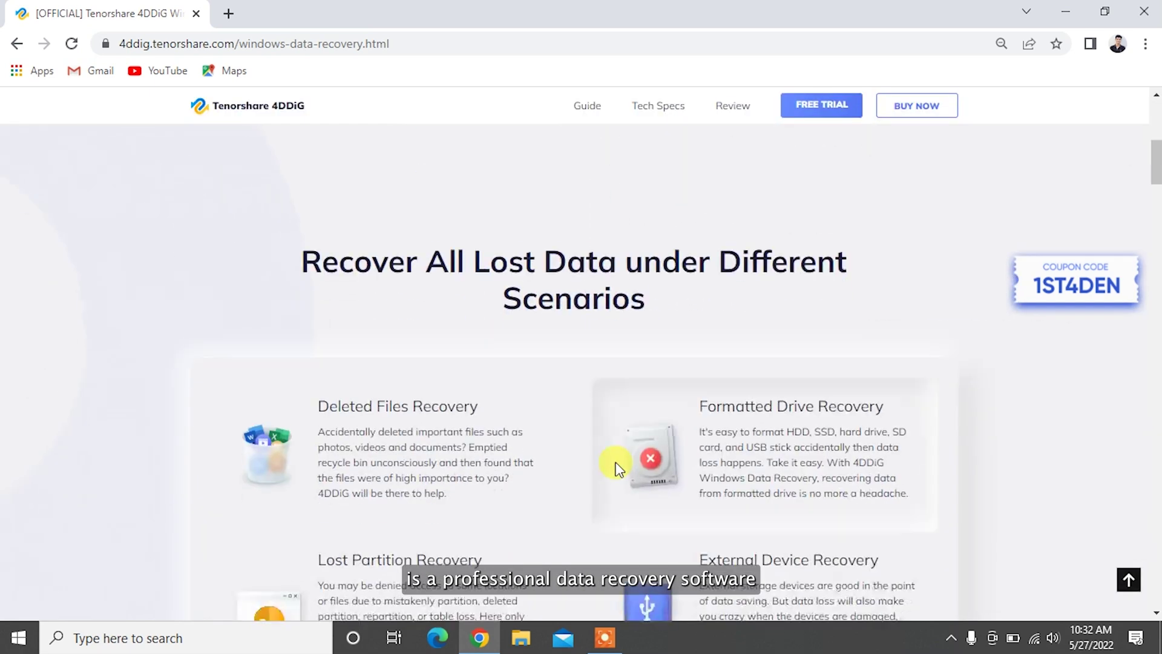
scroll(616, 462, down, 2)
scroll(615, 464, down, 1)
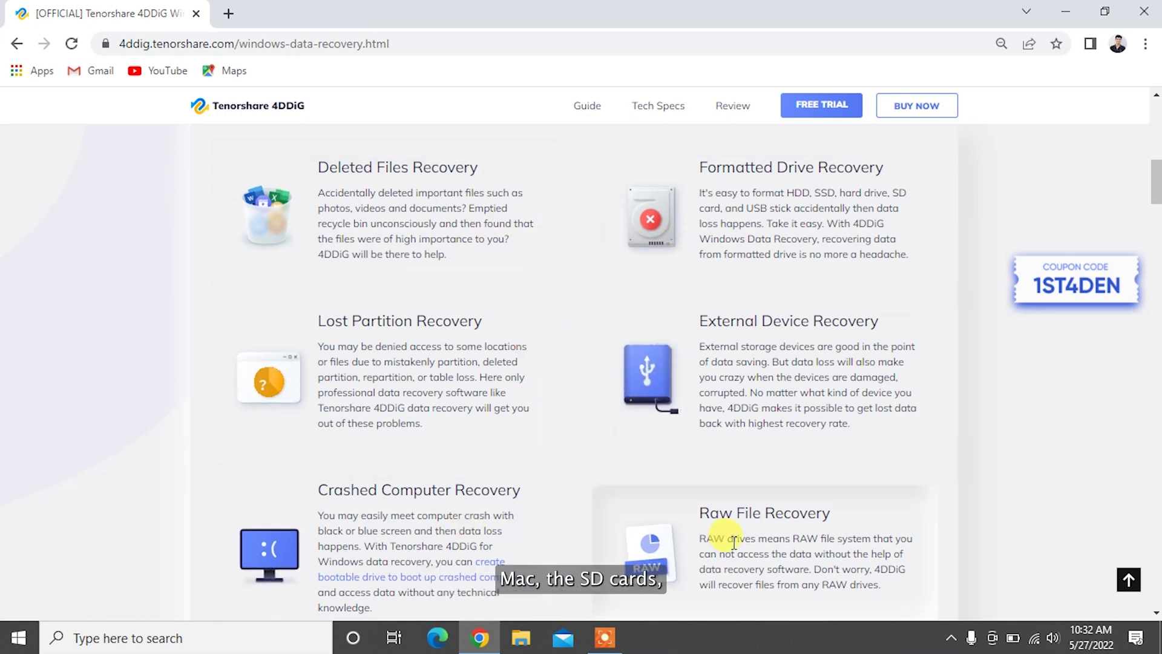
scroll(734, 542, down, 3)
scroll(734, 544, down, 3)
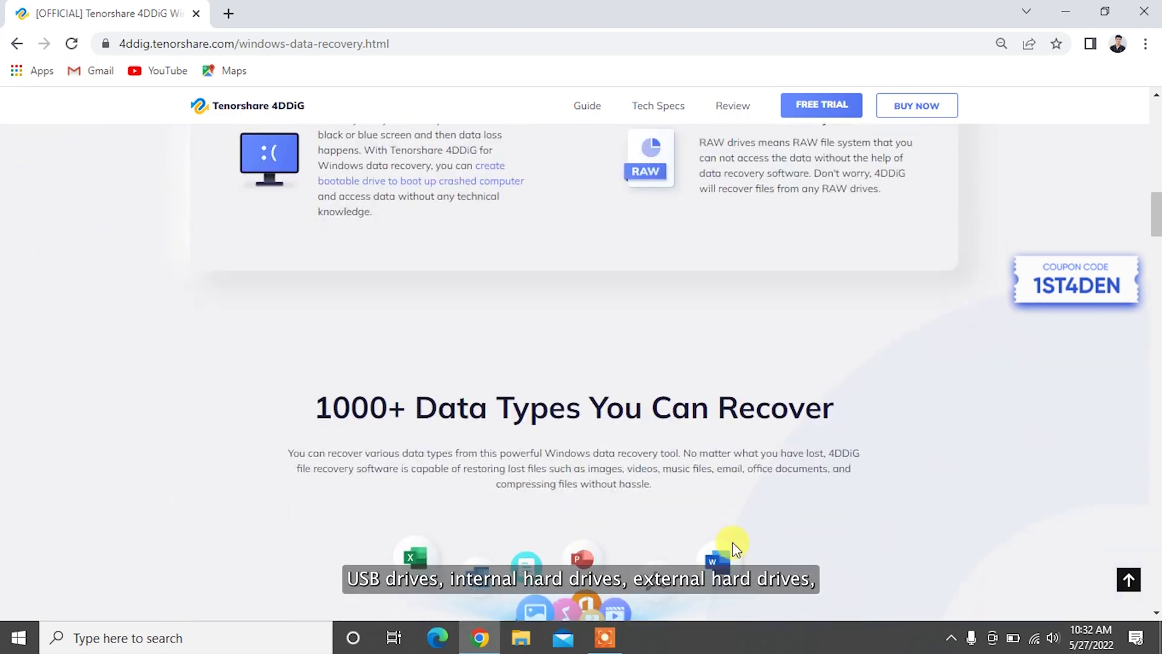
scroll(732, 542, down, 1)
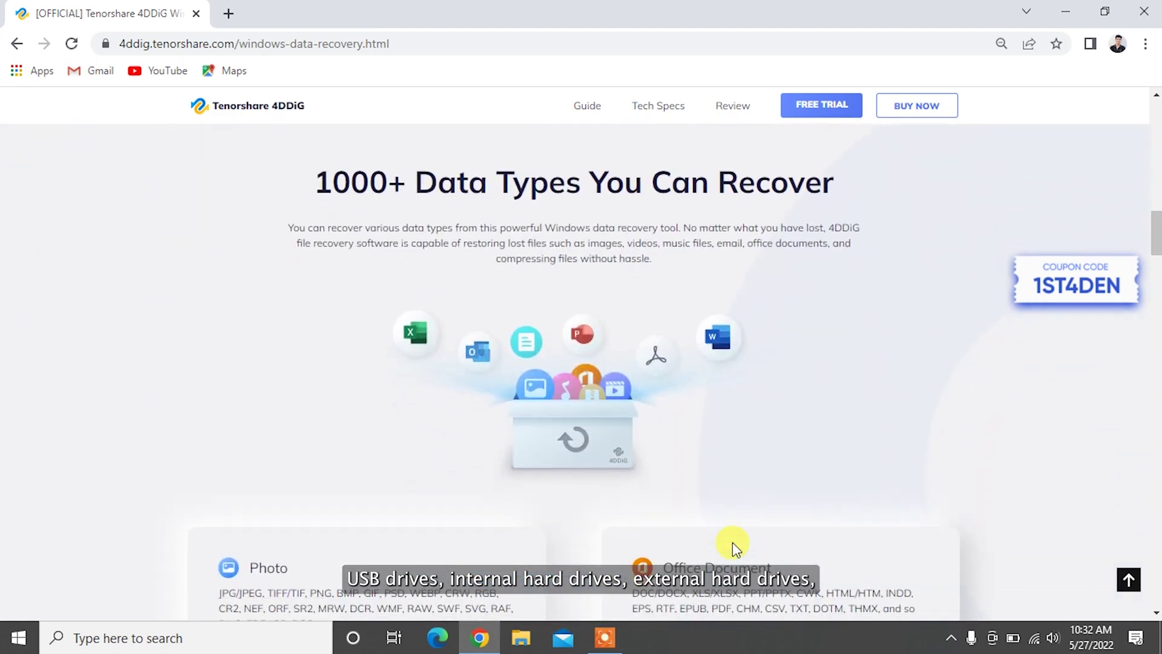
scroll(732, 542, down, 1)
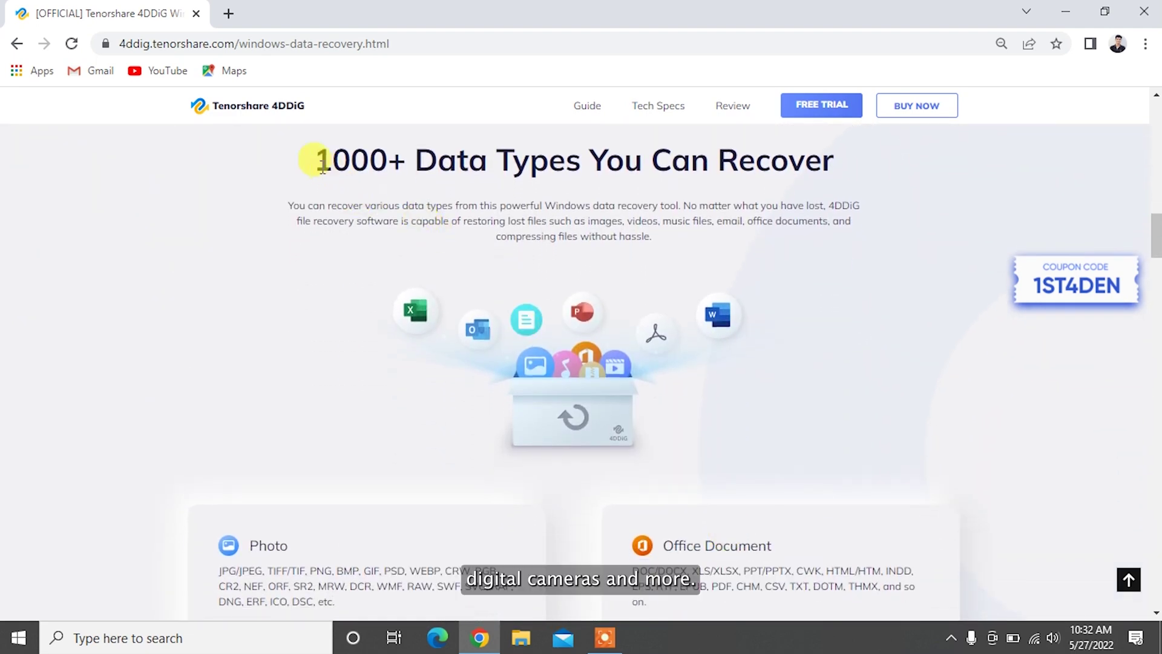
drag(317, 158, 838, 168)
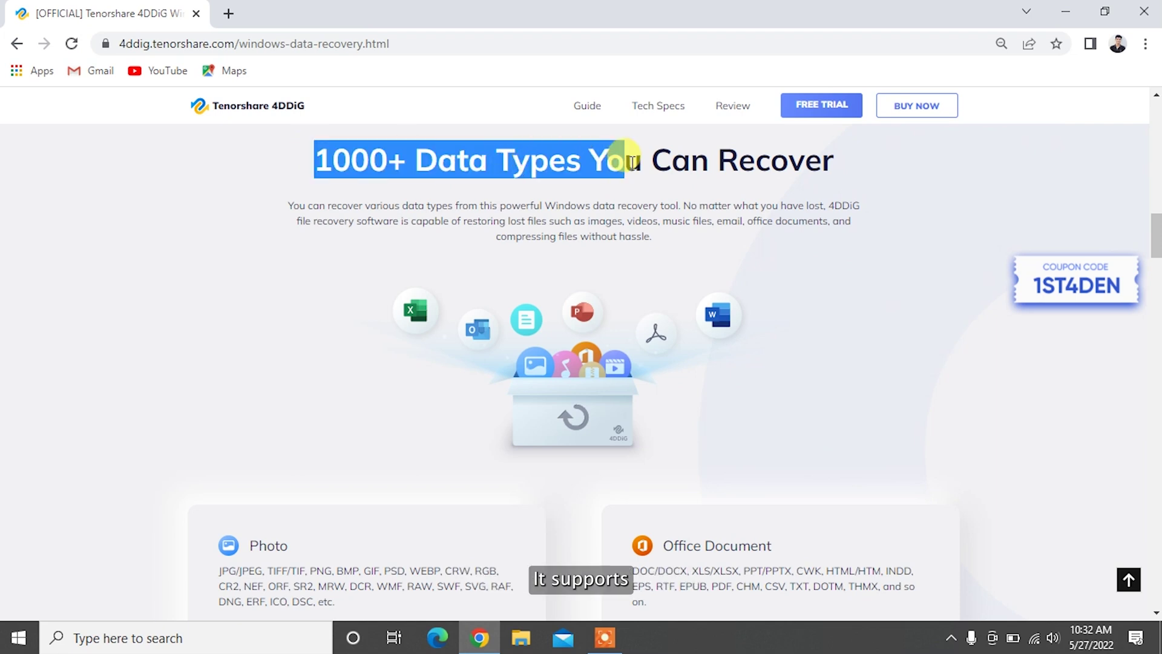
click(860, 164)
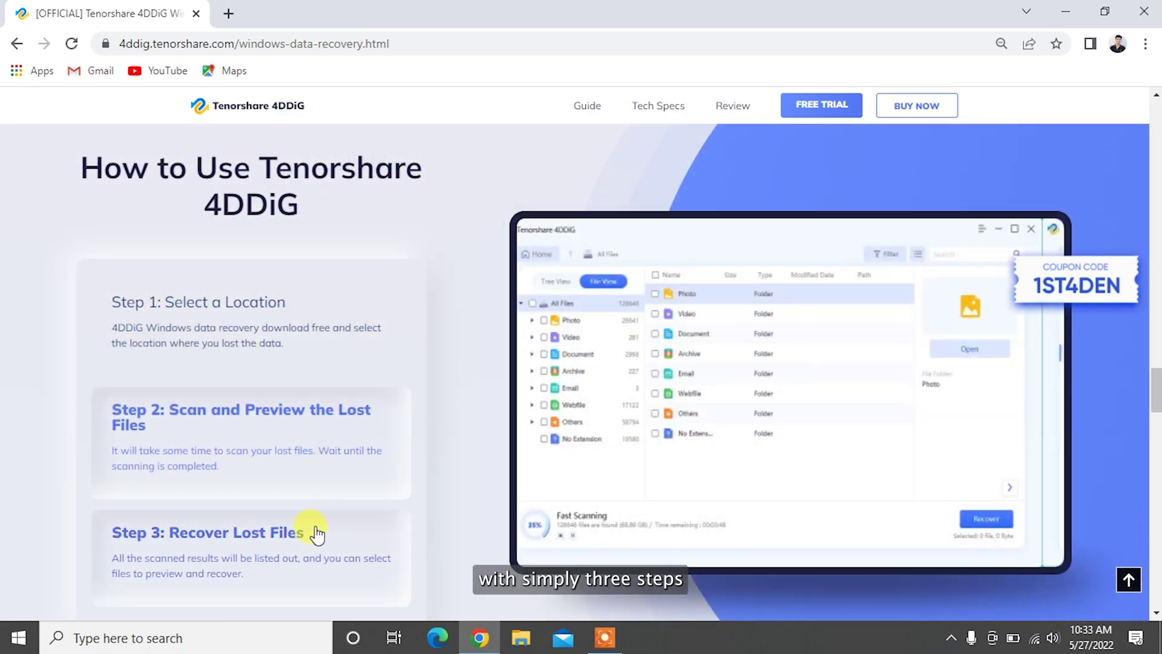
- Download the 4DDiG free trial installer and run it from Chrome's download bar
click(828, 105)
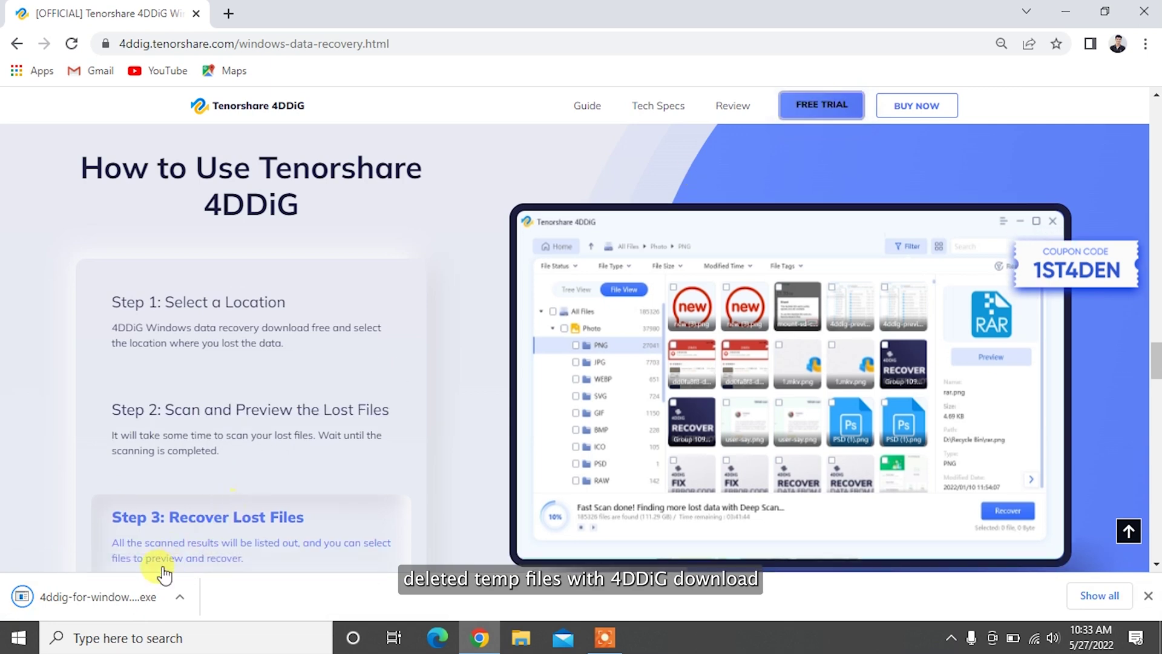
click(138, 592)
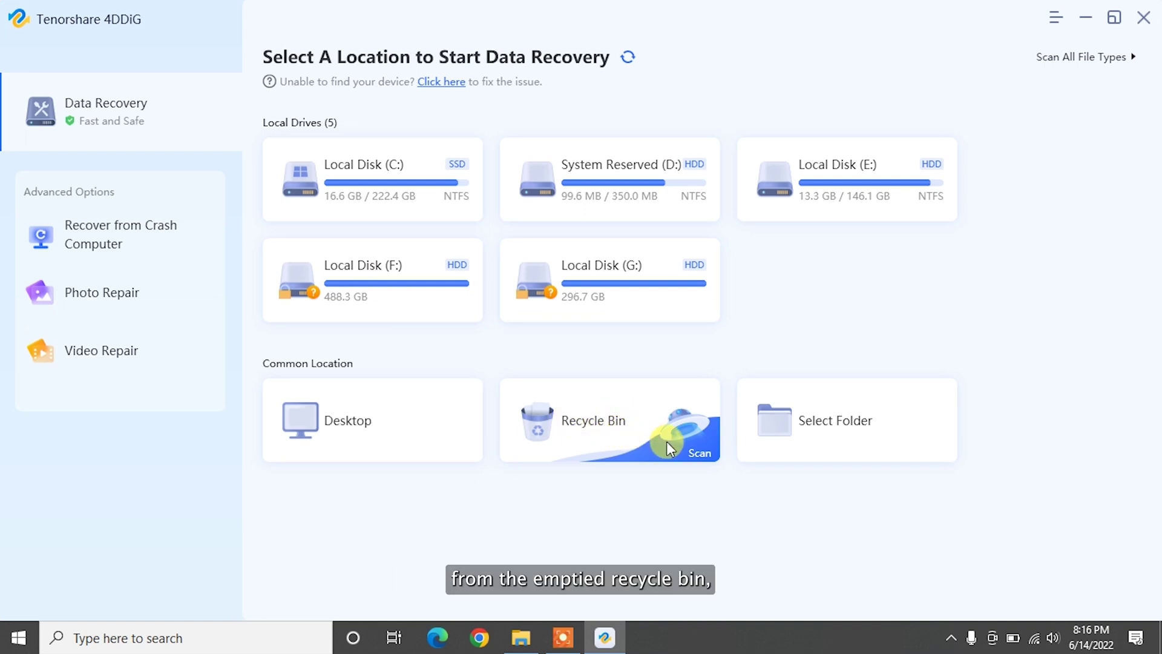
click(136, 637)
text(%)
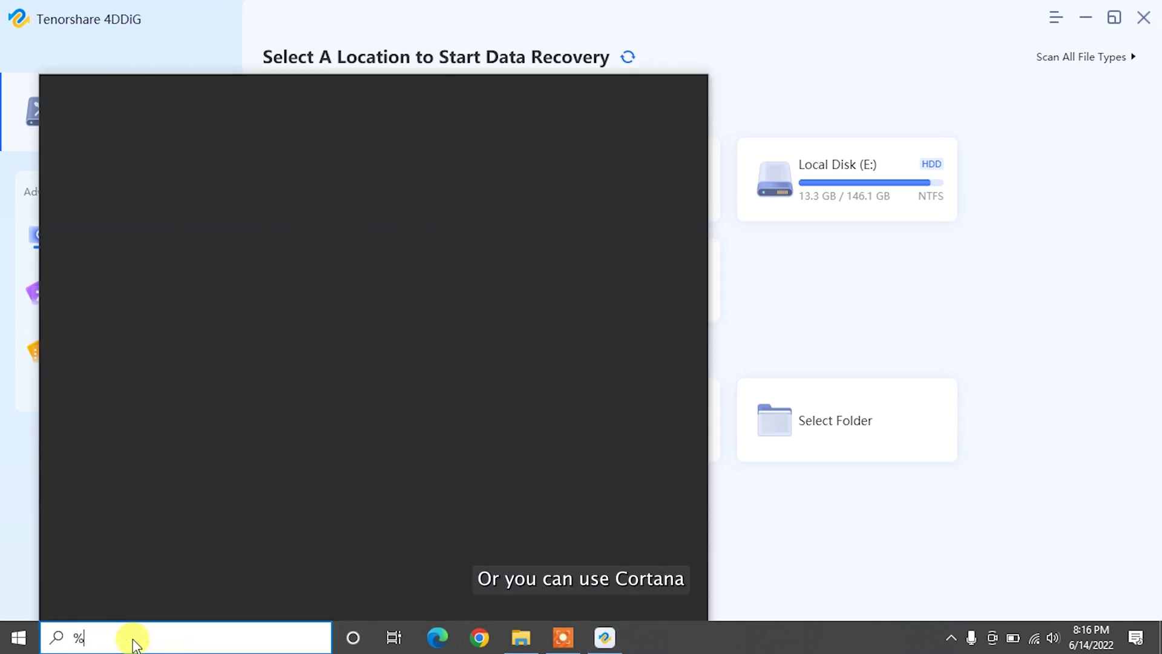
text(temp%)
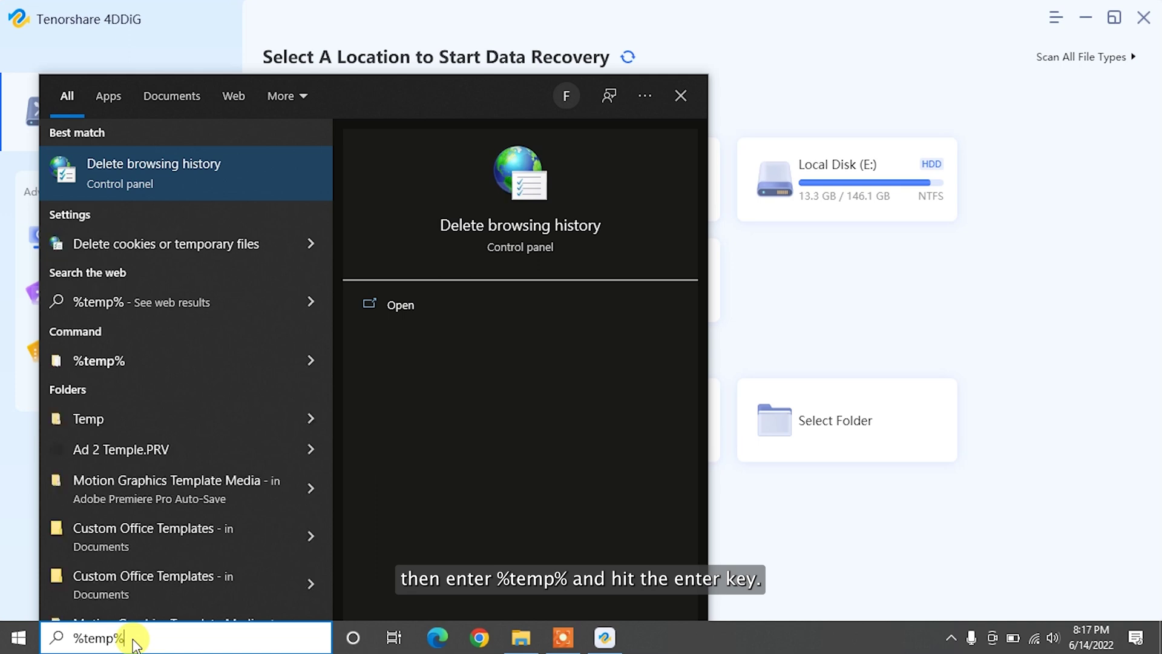
- Run the %temp% search result to open the Temp folder in File Explorer
click(175, 367)
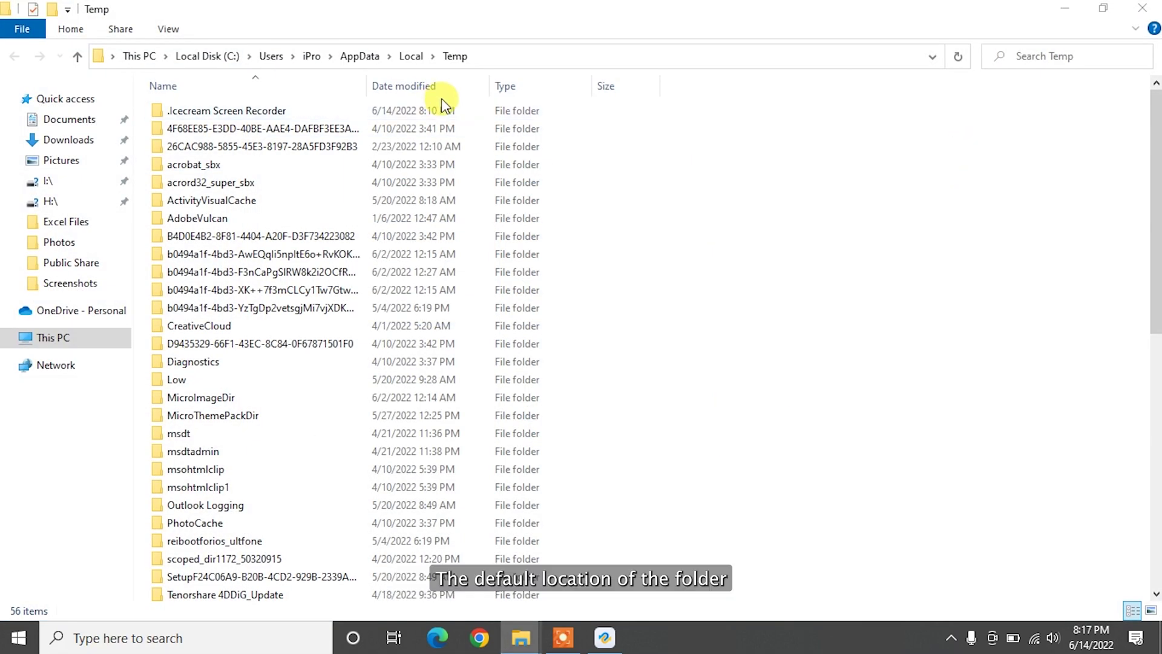
- Reveal the Temp folder's AppData\Local path and highlight the part after C:\
click(484, 58)
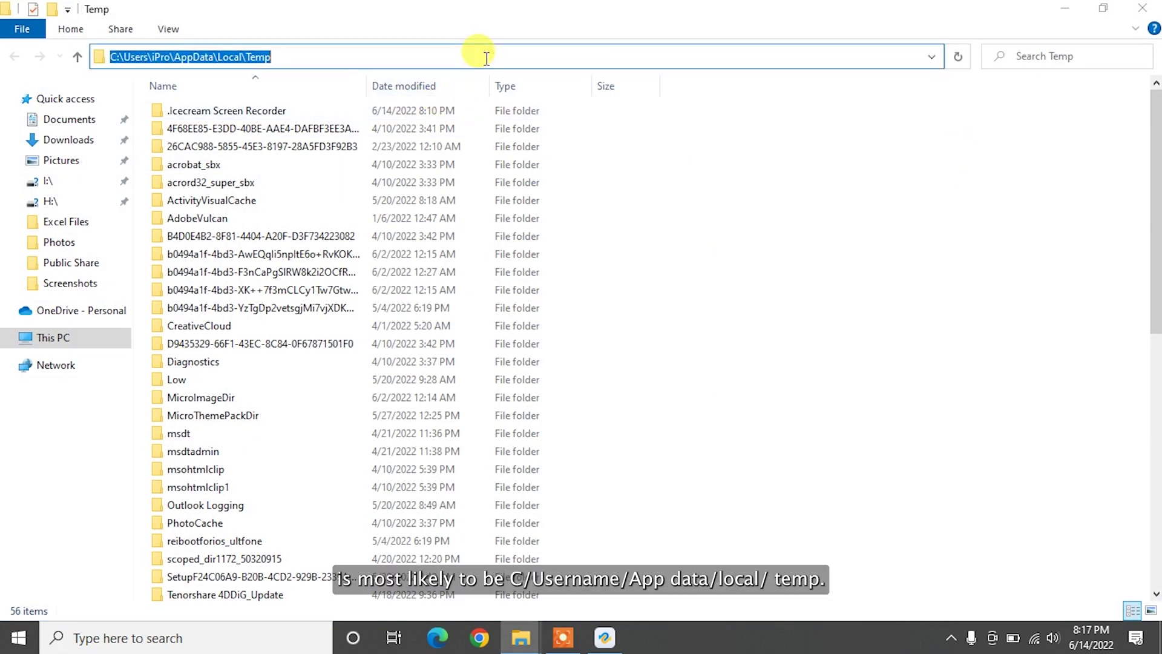
drag(288, 57, 115, 55)
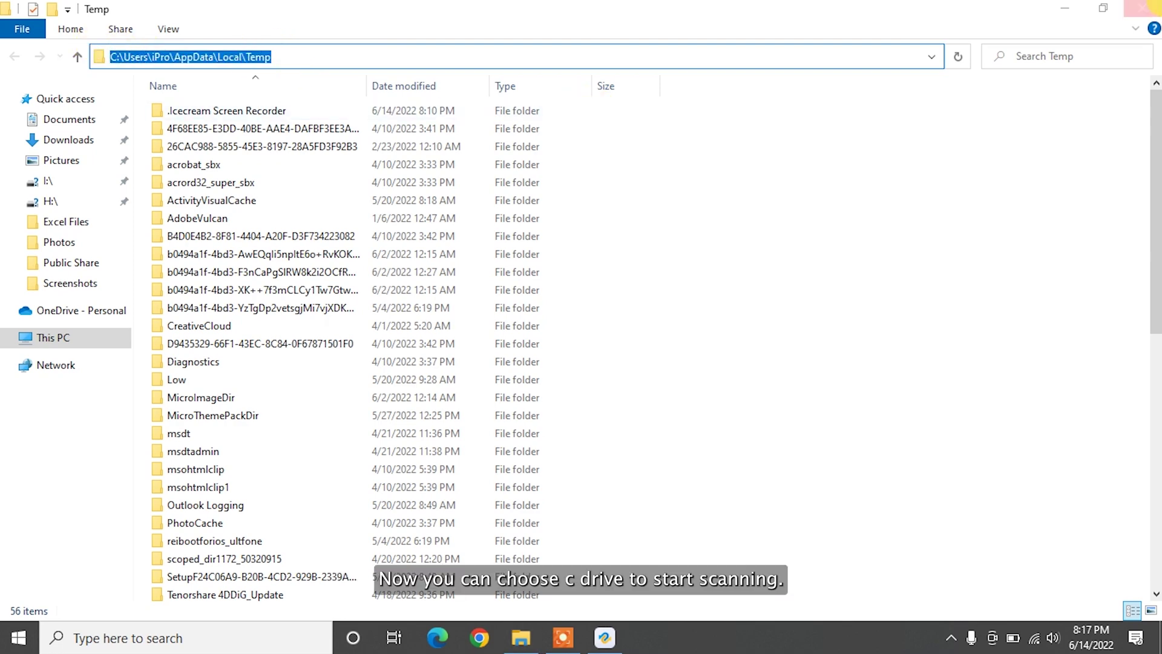
mouse_move(373, 180)
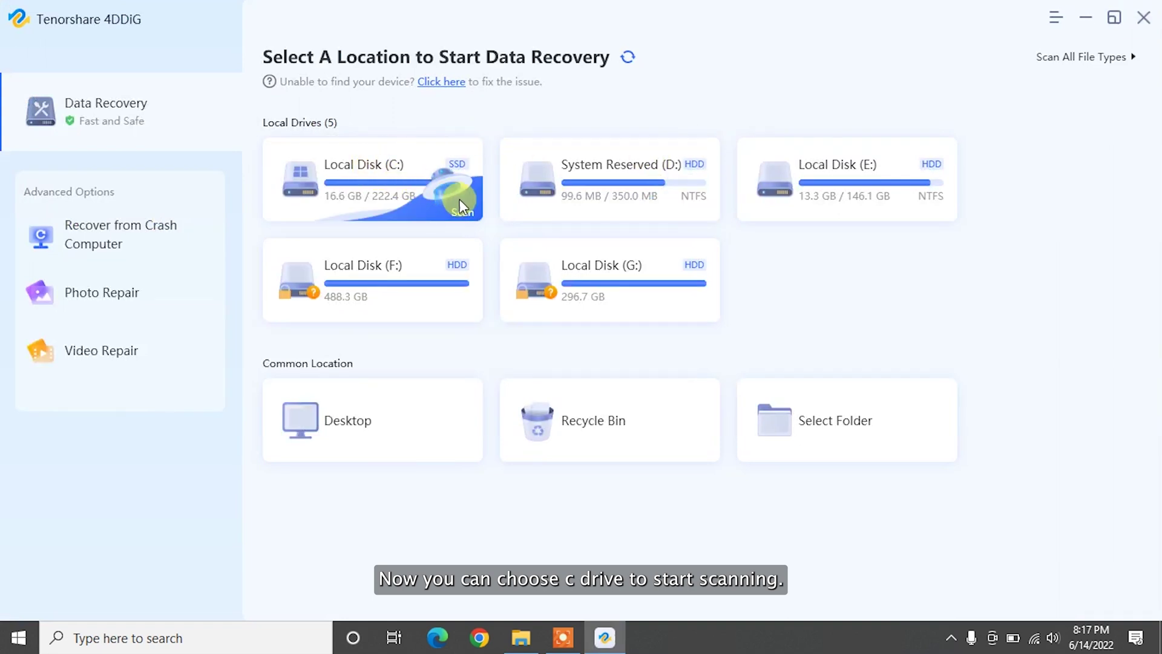
- Scan Local Disk (C:) for lost files and browse the results in Tree View
click(460, 200)
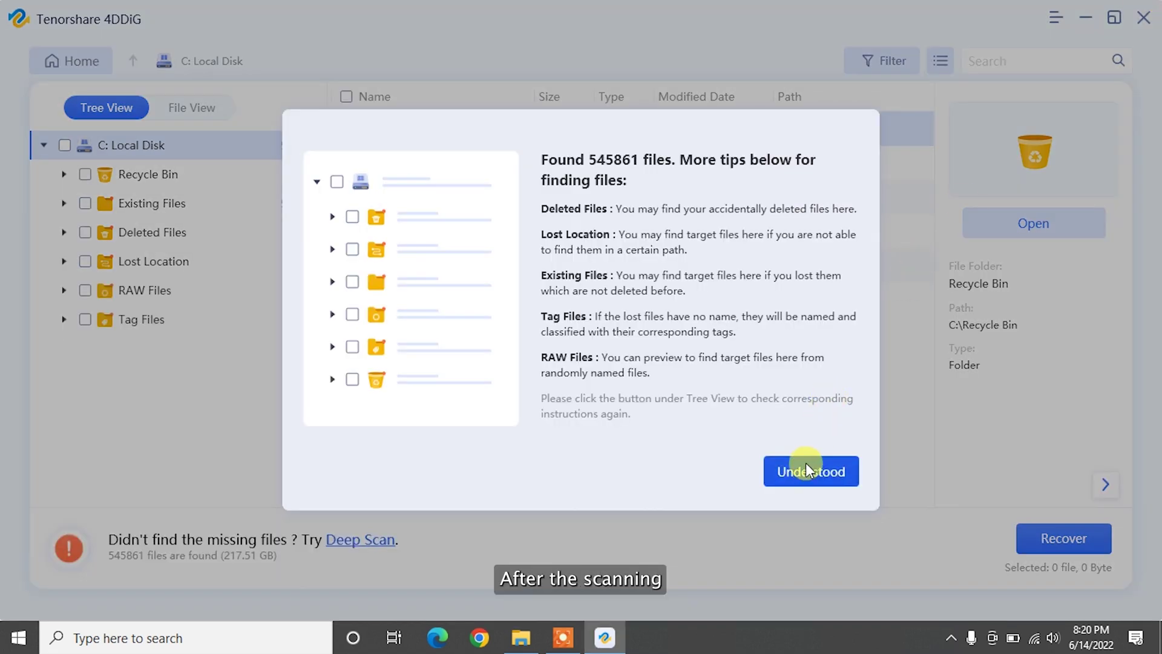
click(805, 469)
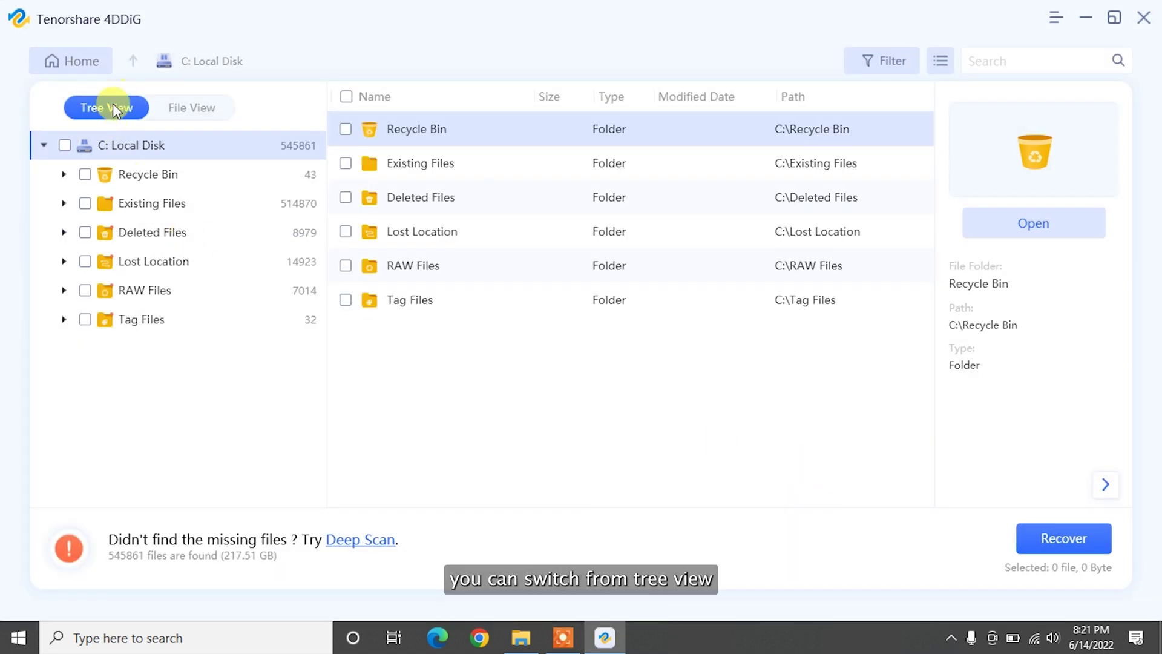
click(192, 111)
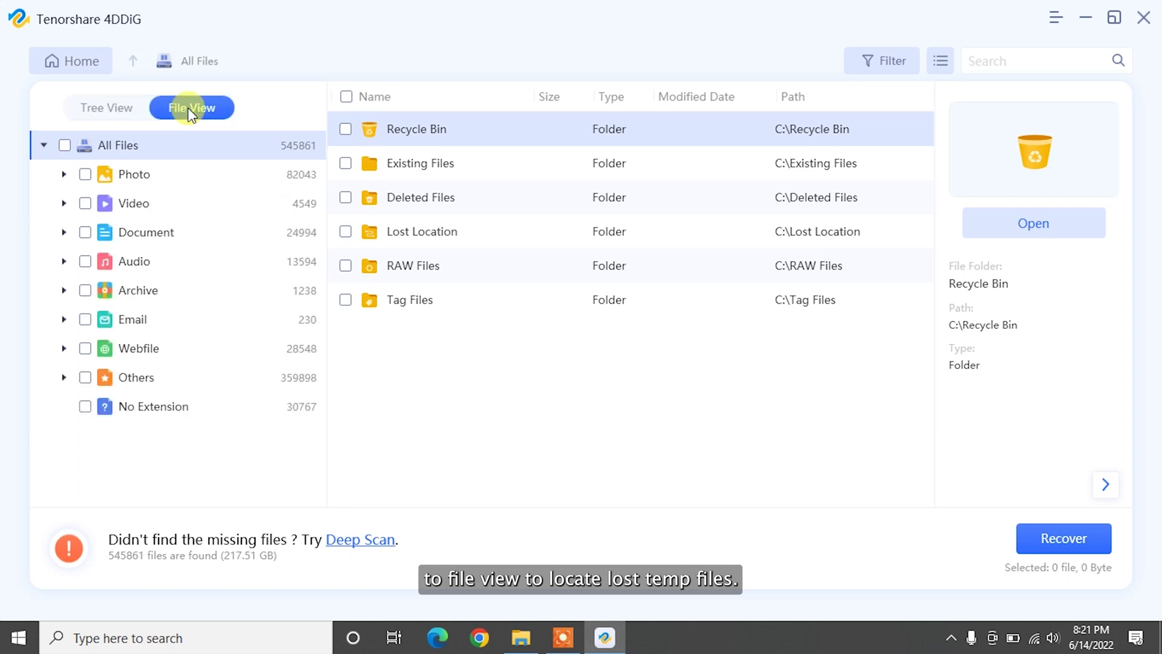
click(122, 108)
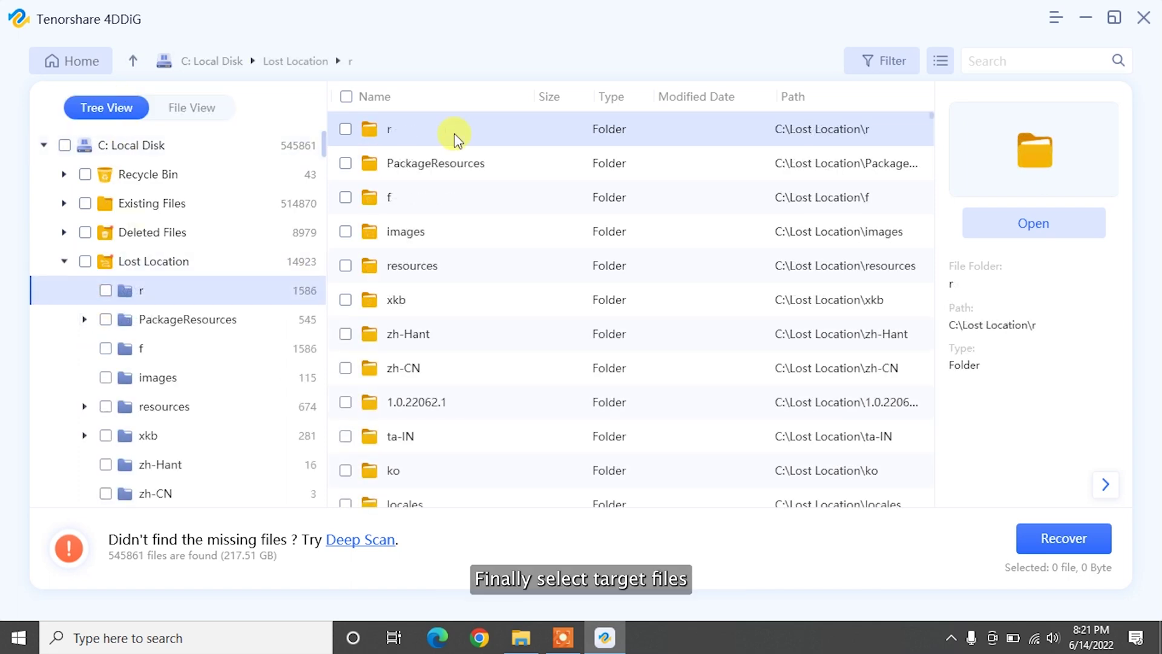
- In Lost Location's r folder, tick files including SecHealthUIDataModel.winmd and start recovering them
double_click(454, 130)
click(346, 163)
click(345, 197)
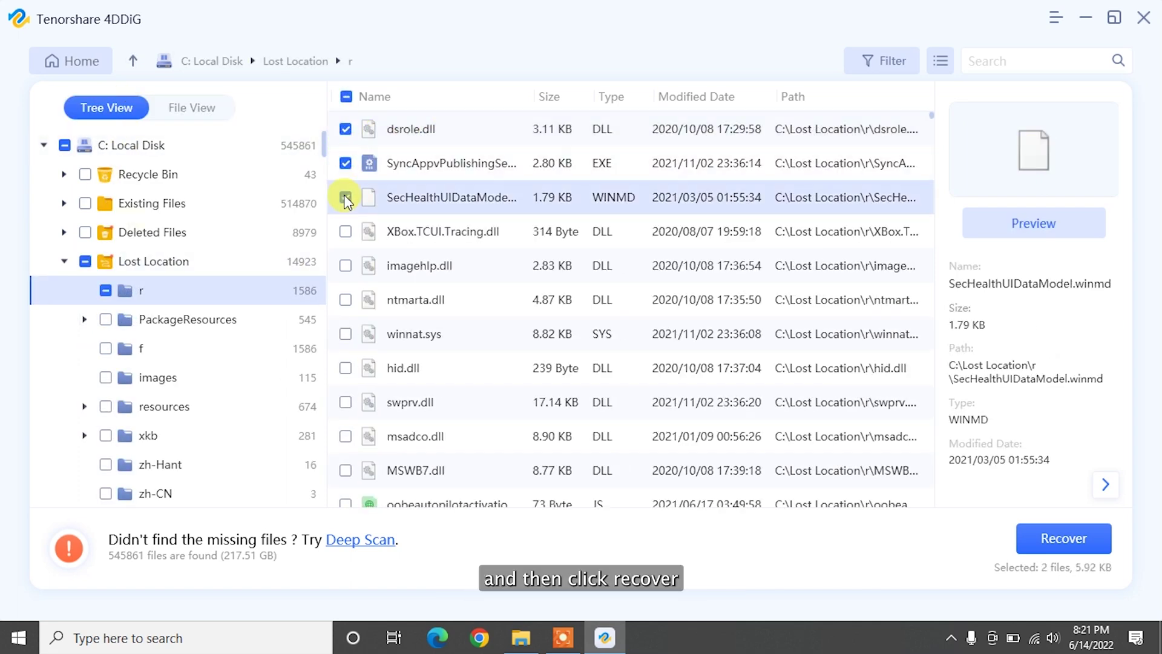
click(1060, 540)
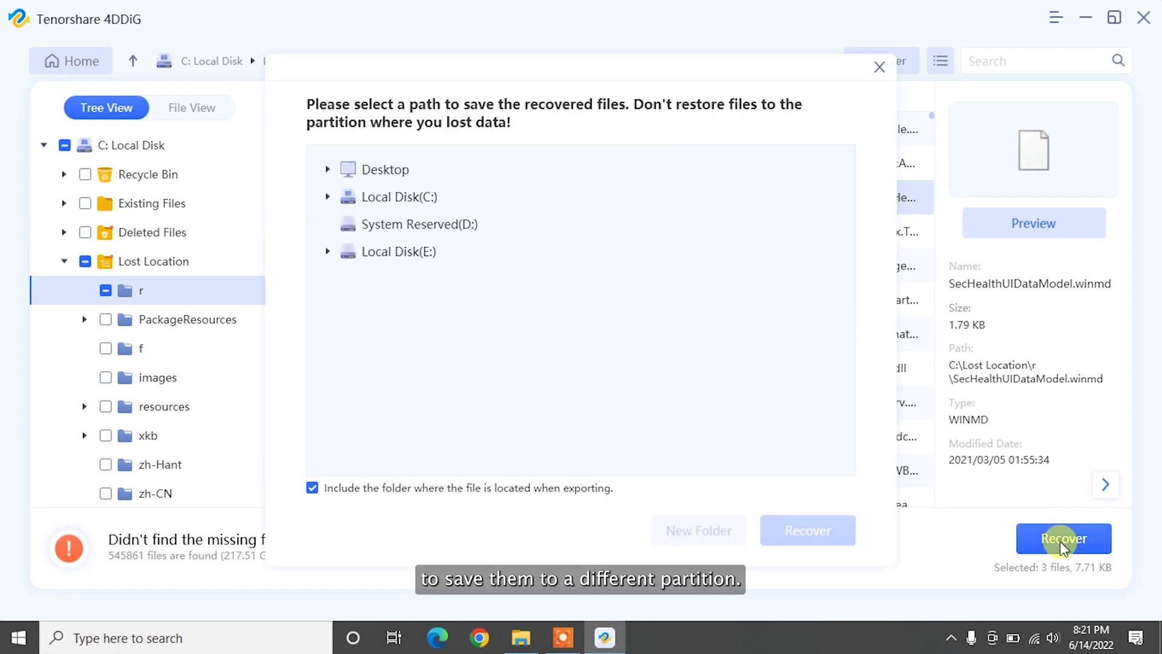
- Save the three recovered files to the Desktop, confirming past the partition warning
click(372, 169)
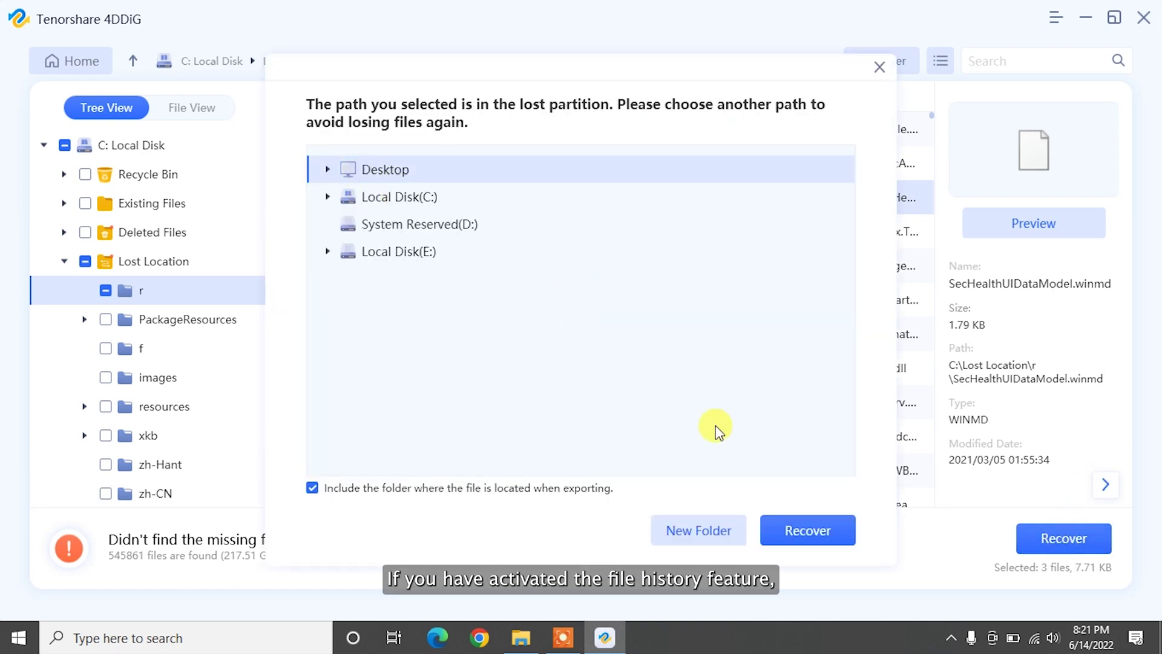
click(789, 531)
click(714, 346)
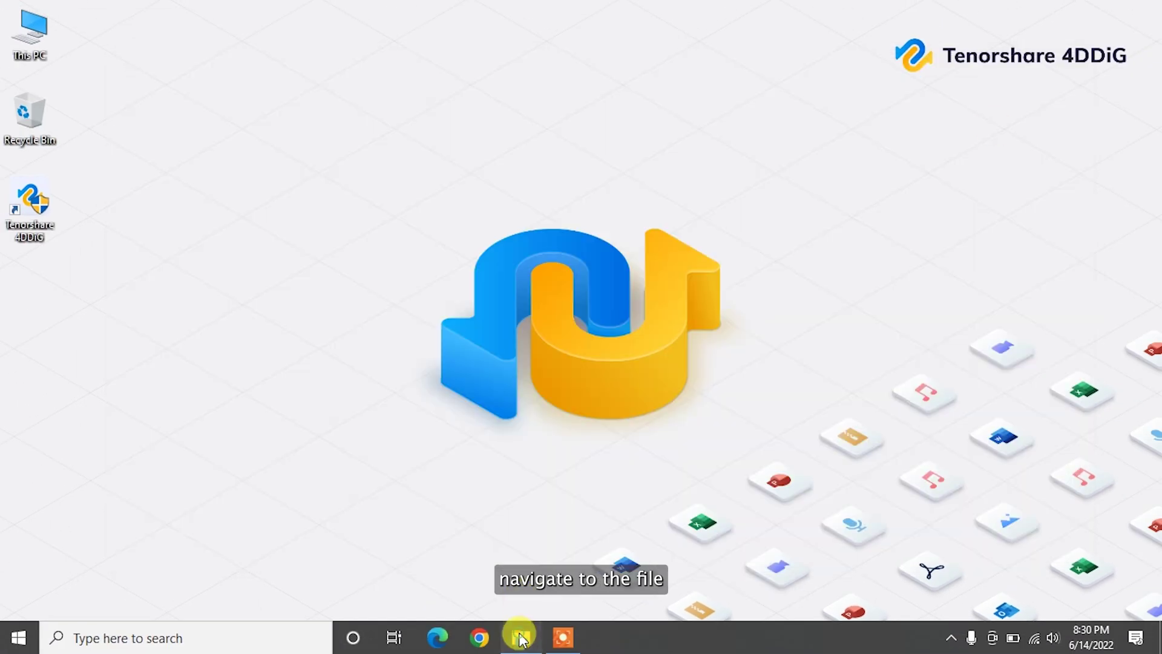
- From AppData\Local, open Restore previous versions for Temp and reposition its Properties window
click(521, 635)
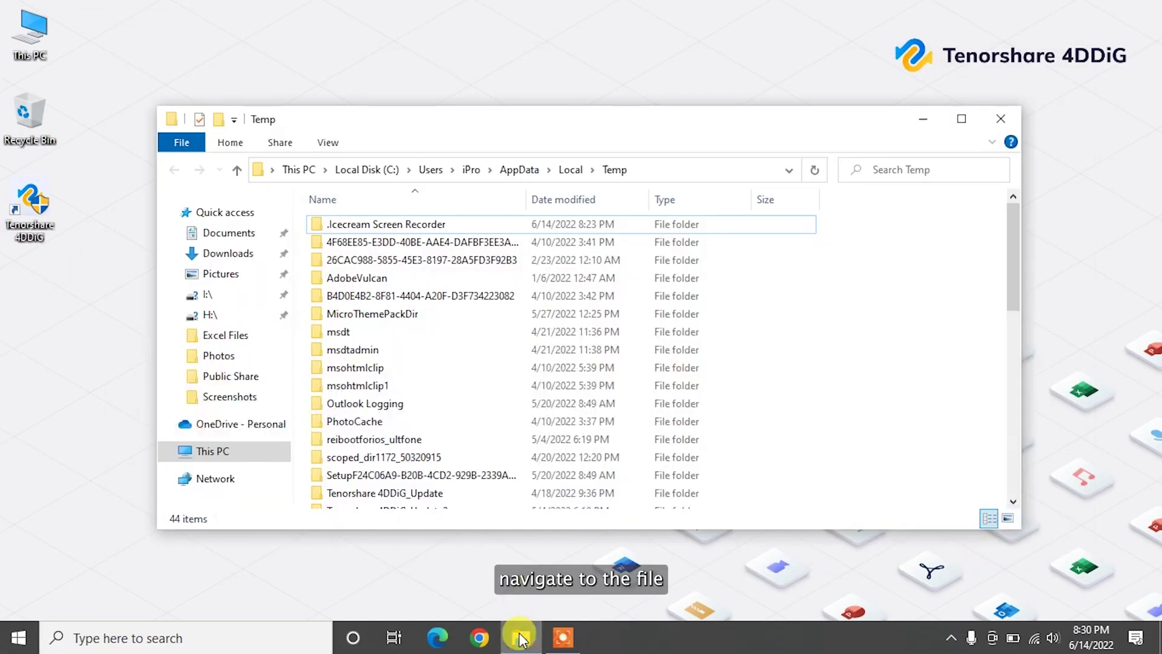
click(569, 130)
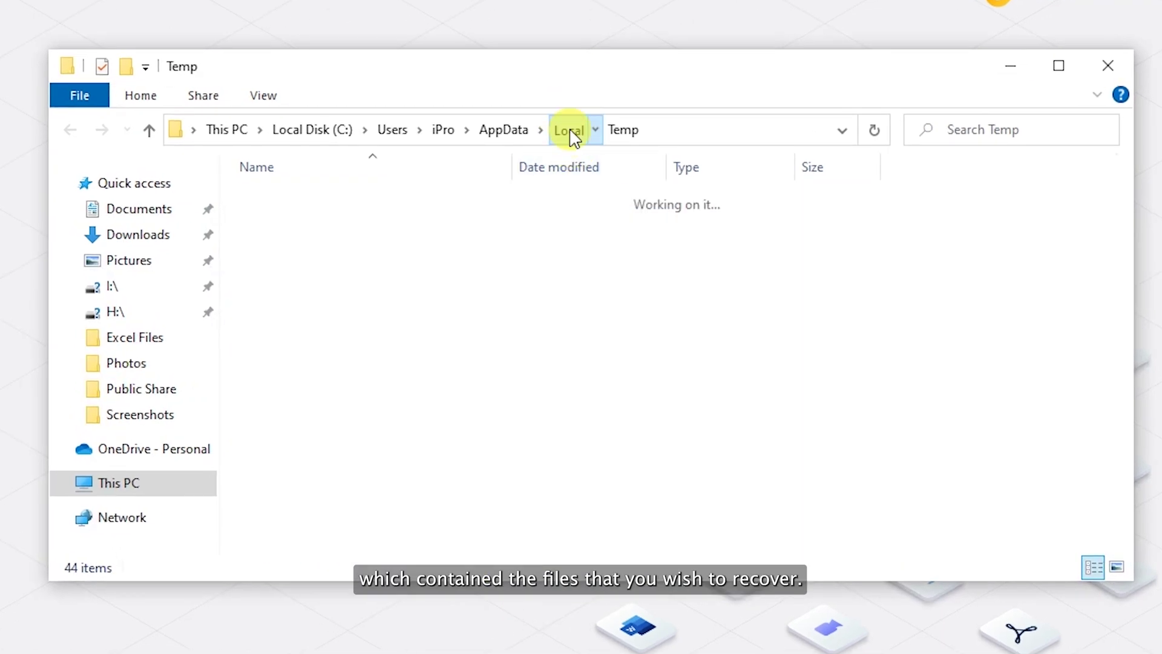
right_click(309, 542)
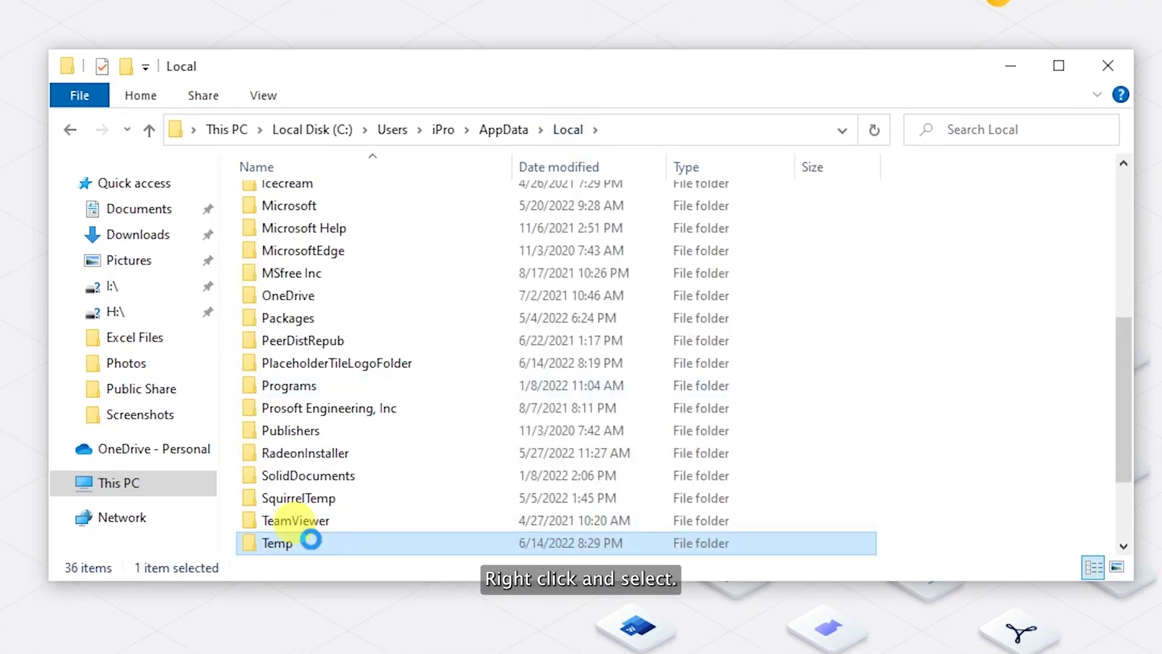
right_click(314, 545)
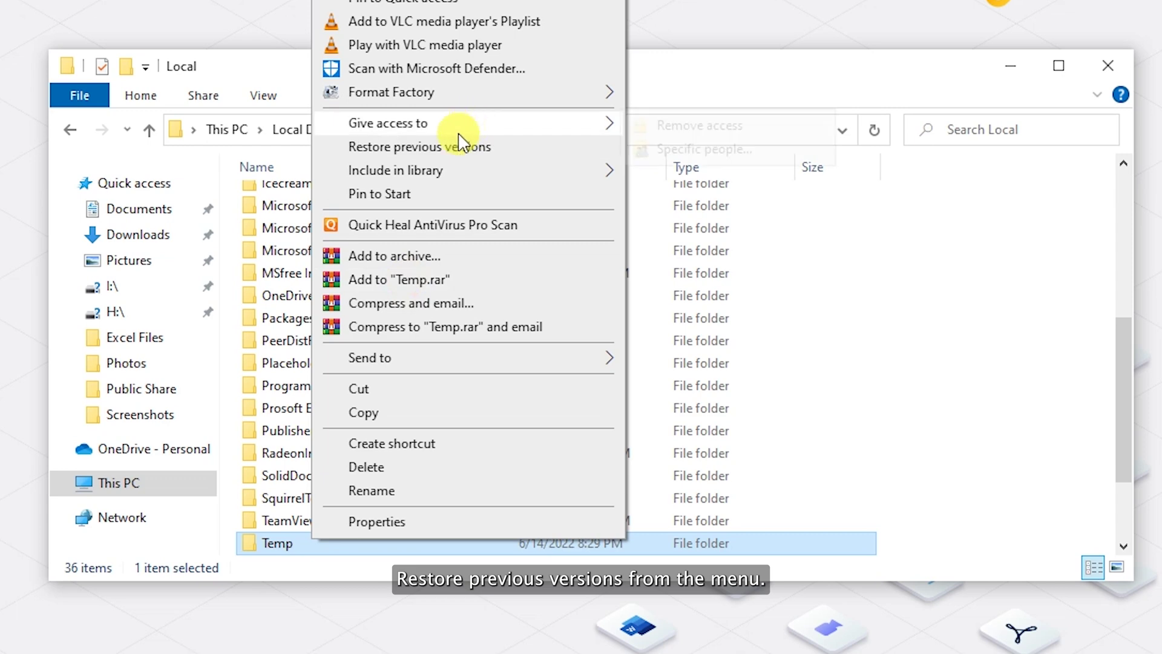
click(505, 149)
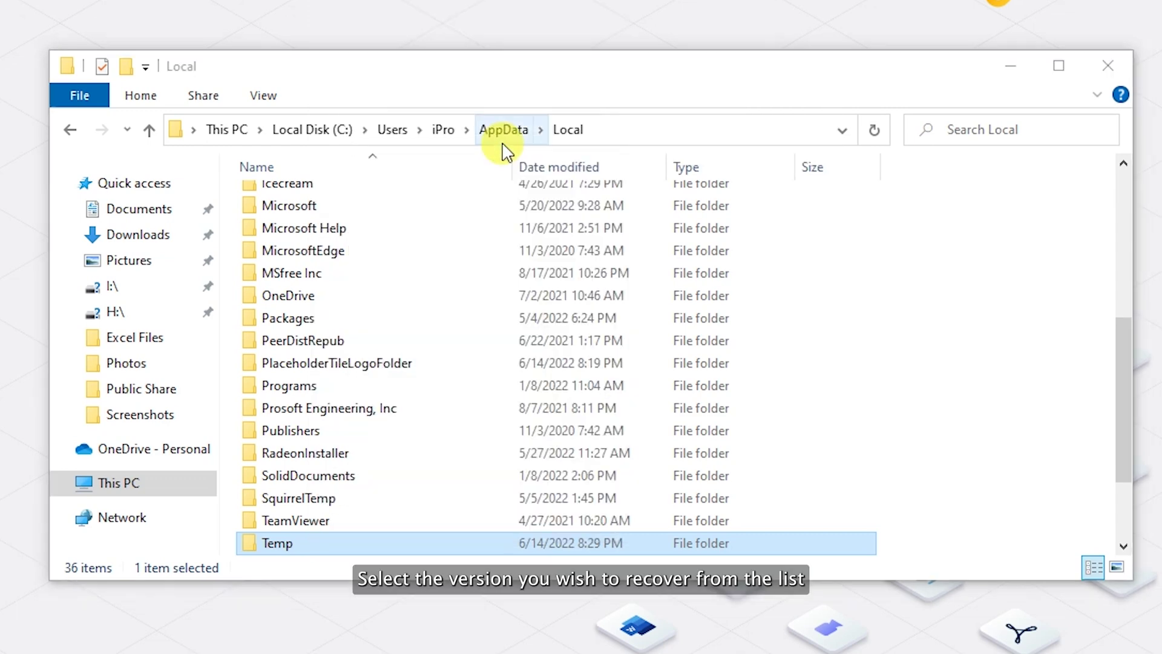
drag(573, 160, 457, 73)
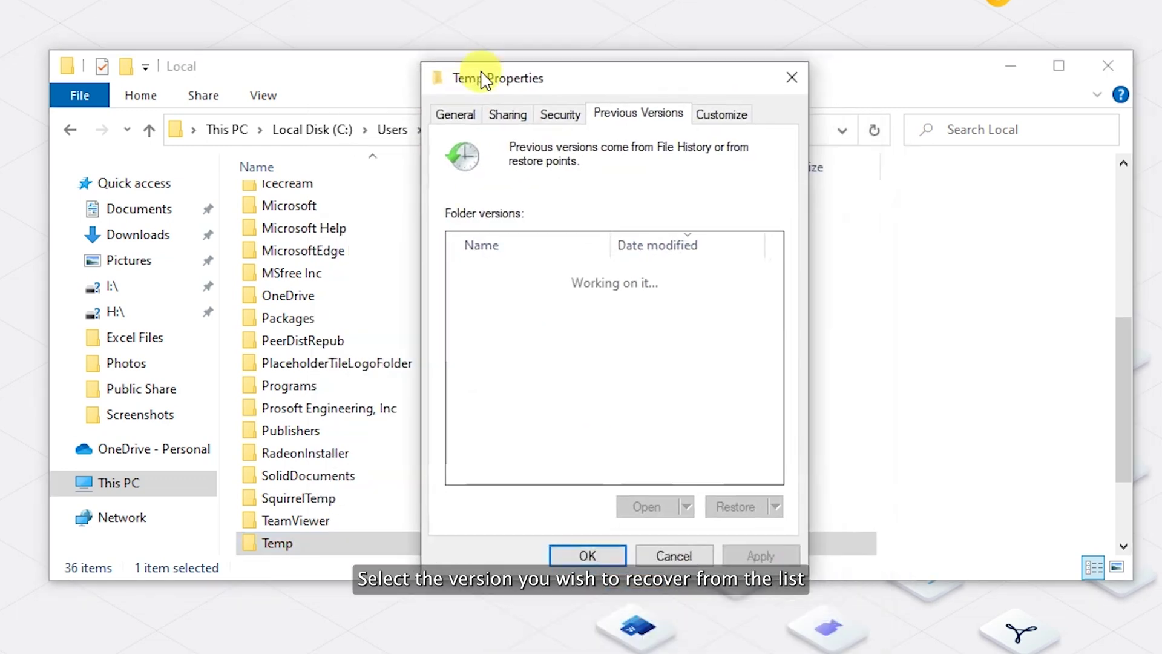
- Restore the 6/14/2022 8:06 PM Previous Version of Temp, copying its 40 items
click(484, 300)
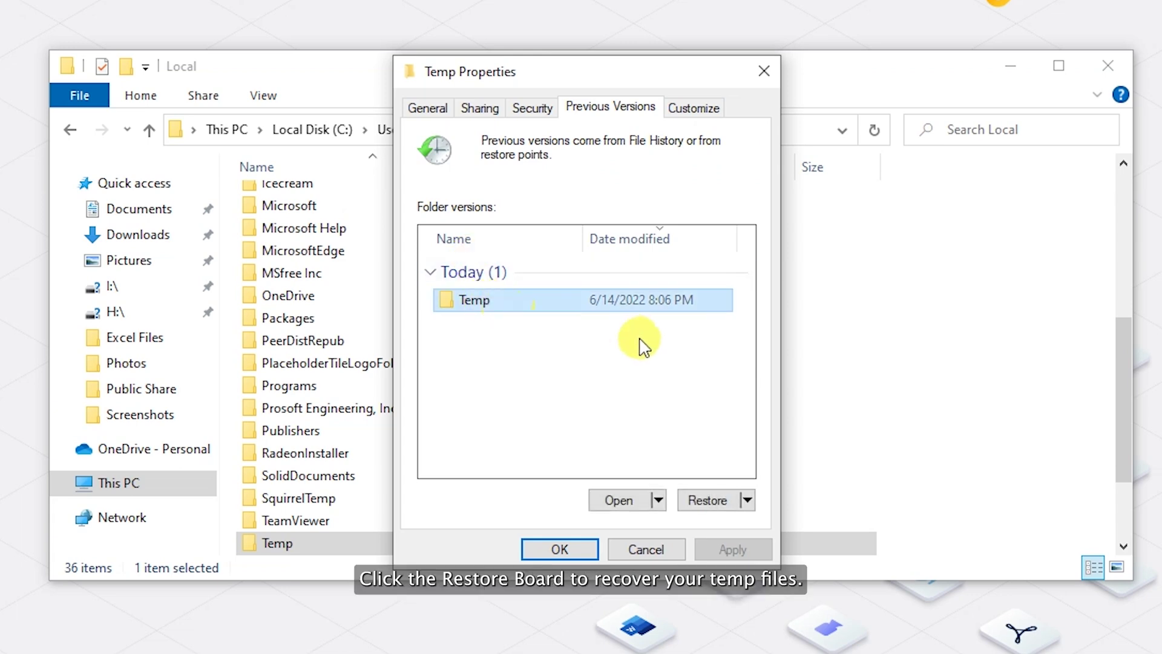
click(727, 505)
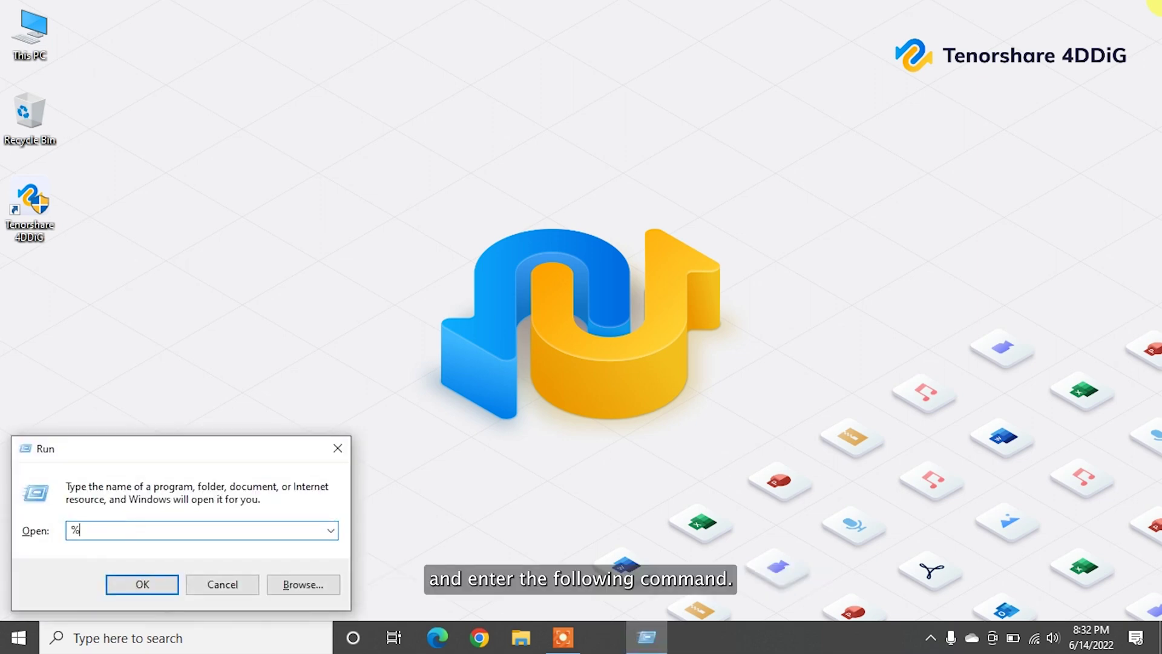
- Open %temp% and select all items except the .Icecream Screen Recorder folder
key(Return)
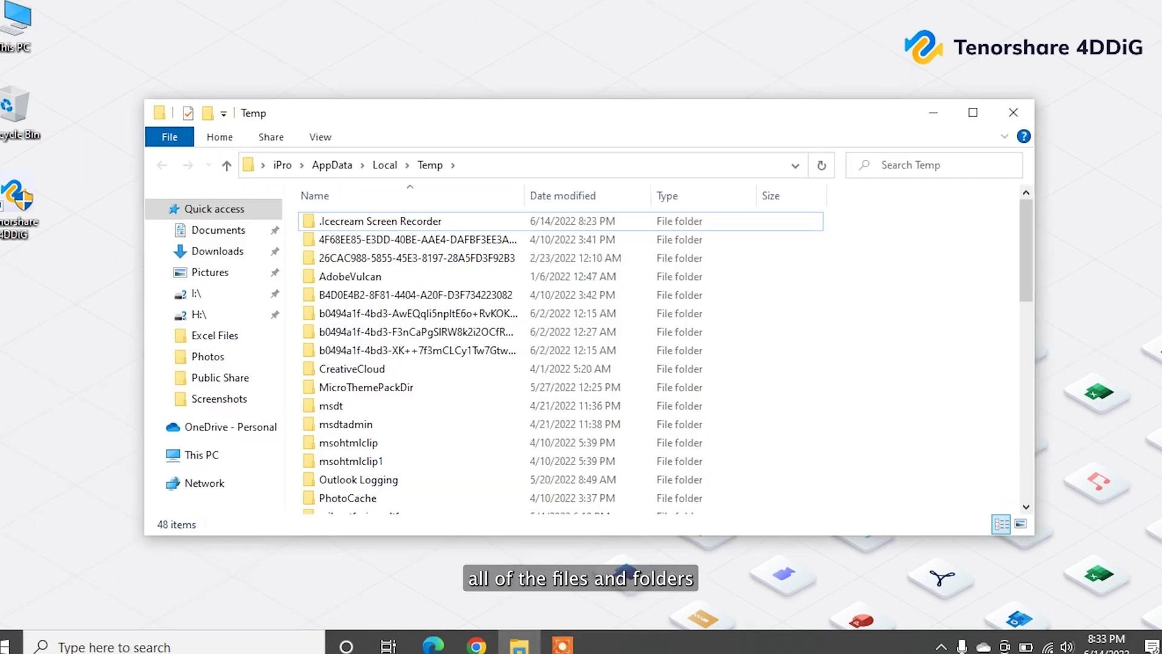
key(ctrl+a)
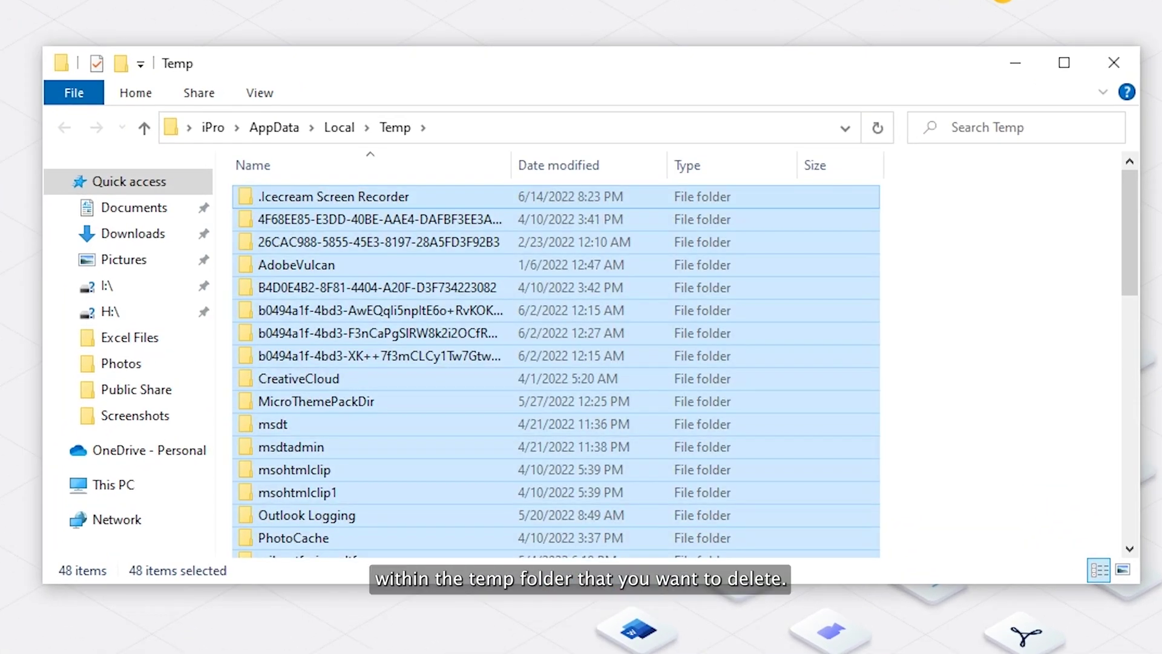
ctrl+click(731, 198)
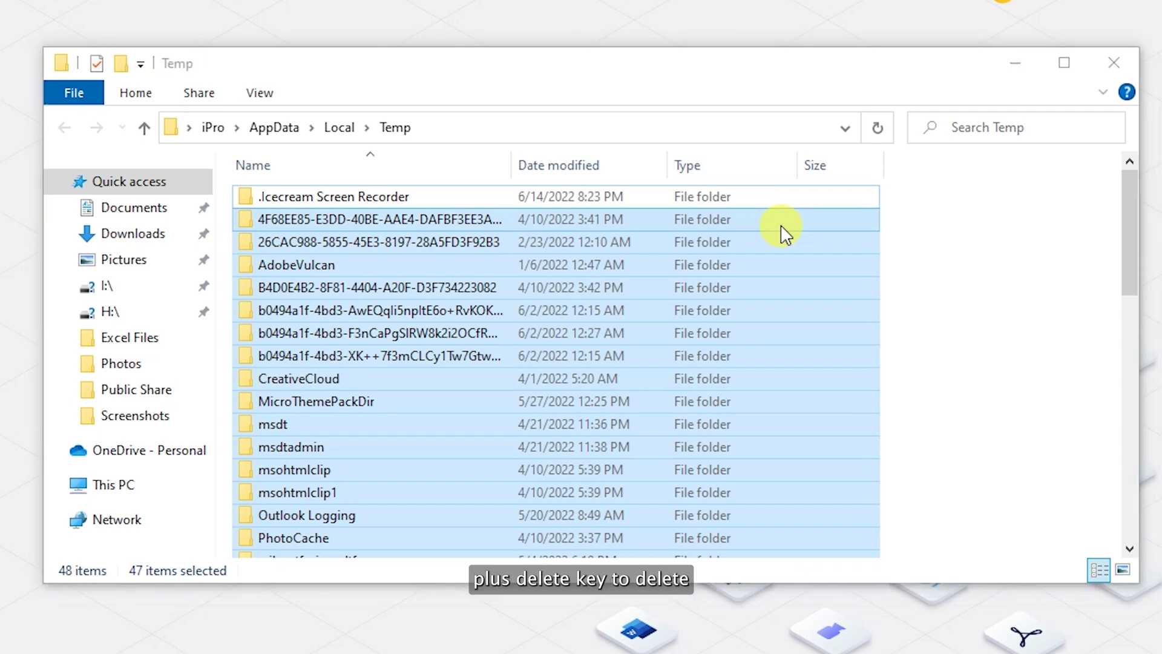
- Permanently delete the 139 selected temp items, continuing past the access warning
key(shift+Delete)
key(Return)
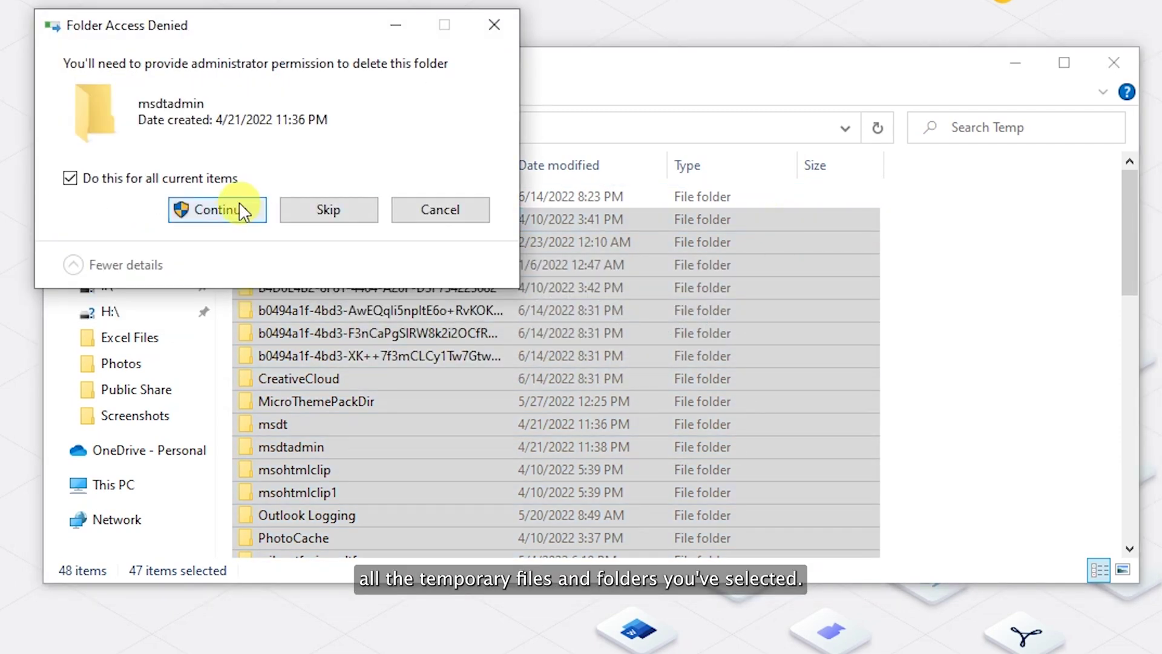
click(244, 212)
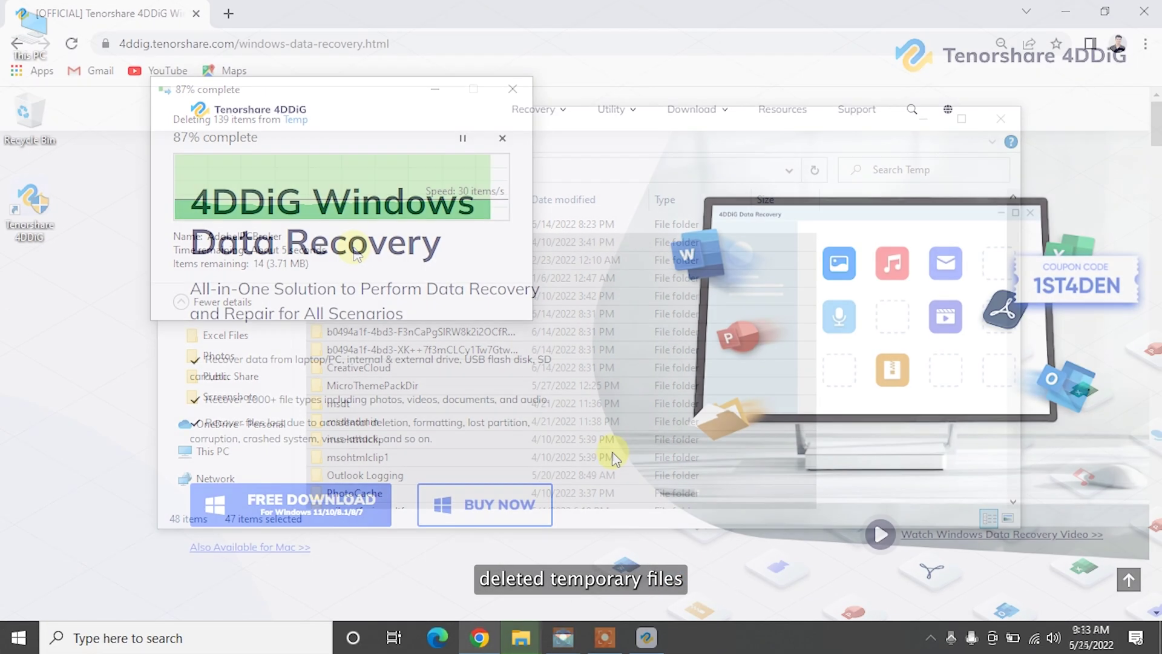
scroll(612, 451, down, 3)
scroll(612, 452, down, 1)
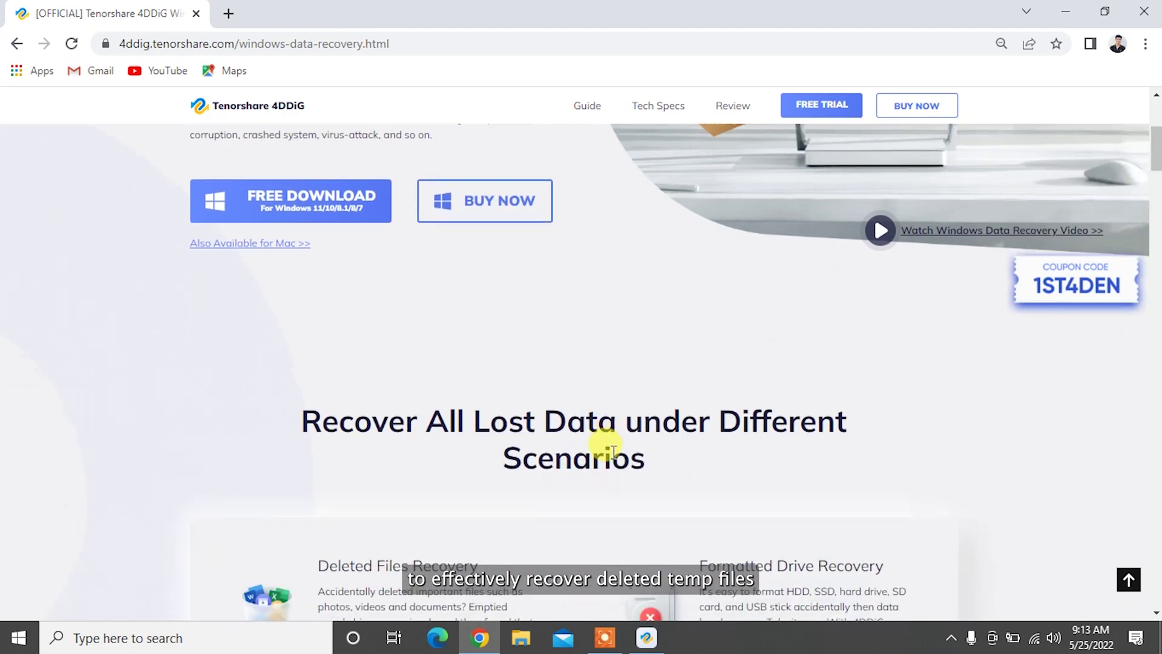
scroll(612, 451, down, 2)
scroll(612, 451, down, 2)
scroll(612, 452, down, 1)
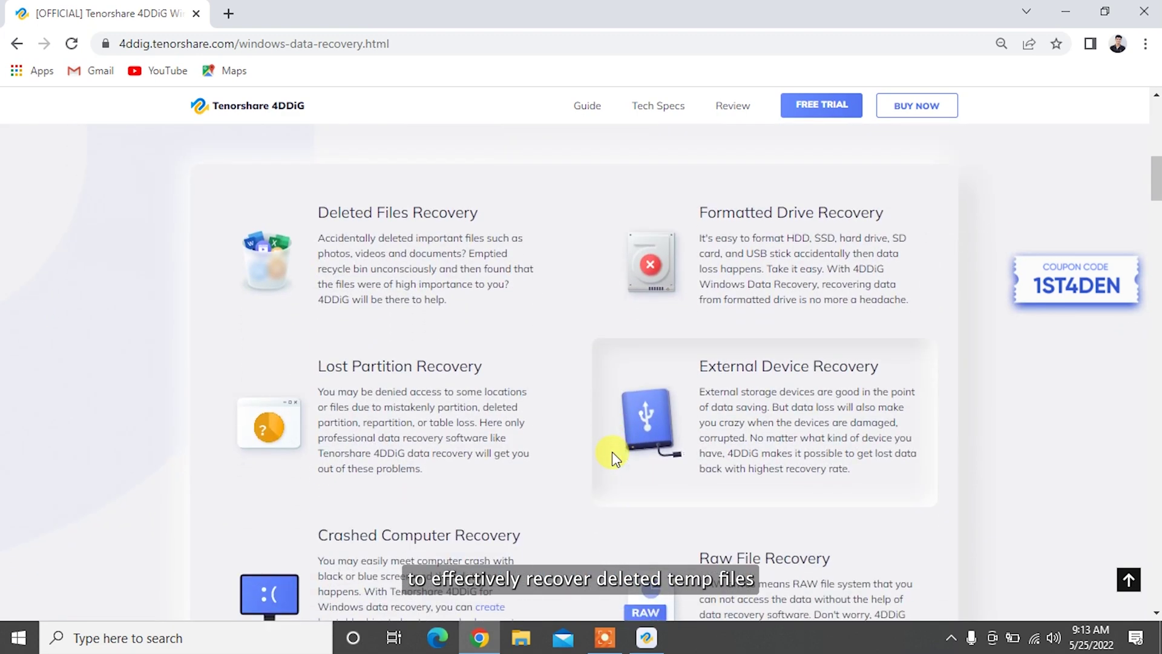
scroll(613, 451, down, 1)
scroll(612, 451, down, 2)
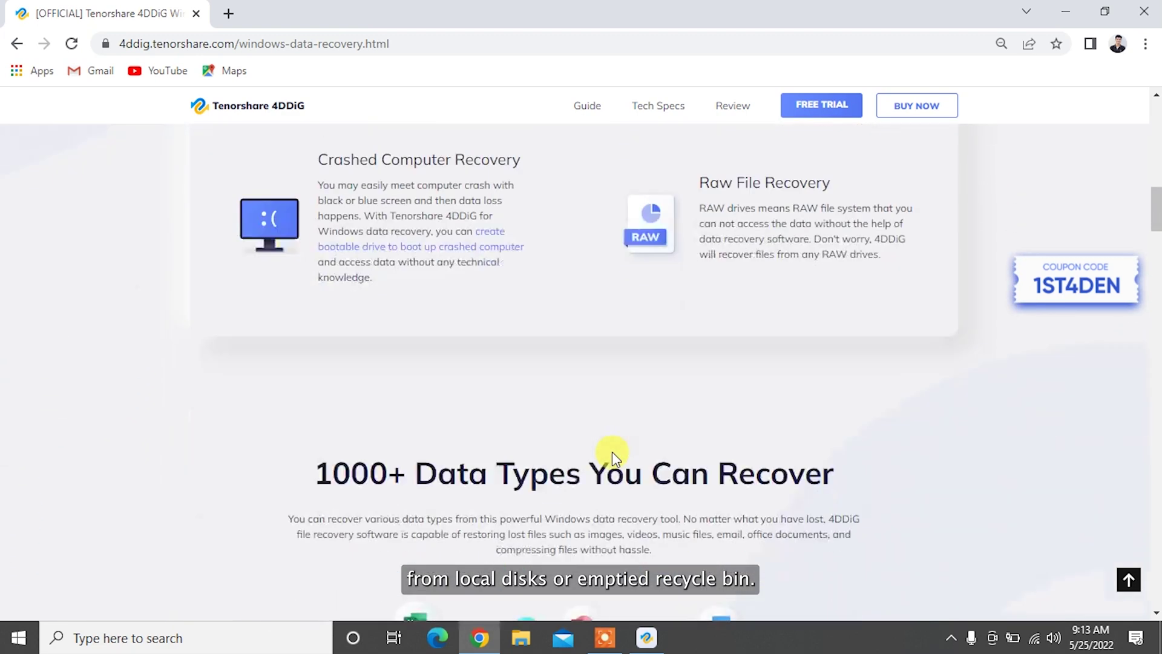
scroll(611, 452, down, 2)
scroll(612, 451, down, 1)
scroll(613, 452, down, 1)
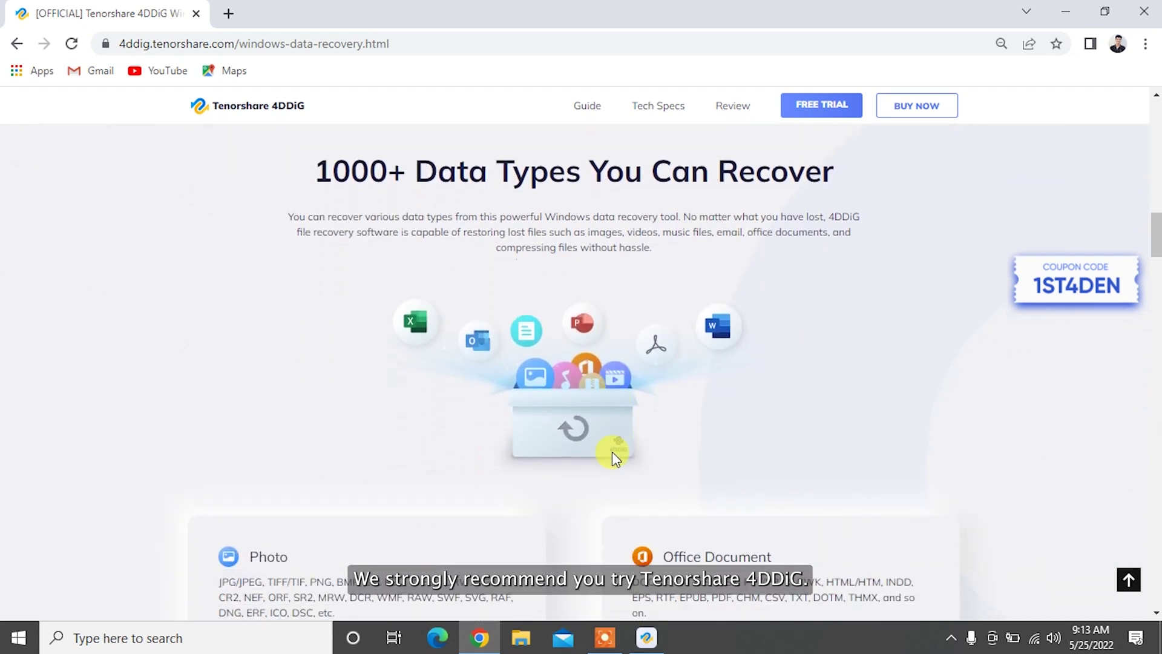
scroll(612, 451, down, 1)
scroll(612, 451, down, 1)
scroll(613, 451, down, 2)
scroll(611, 454, down, 2)
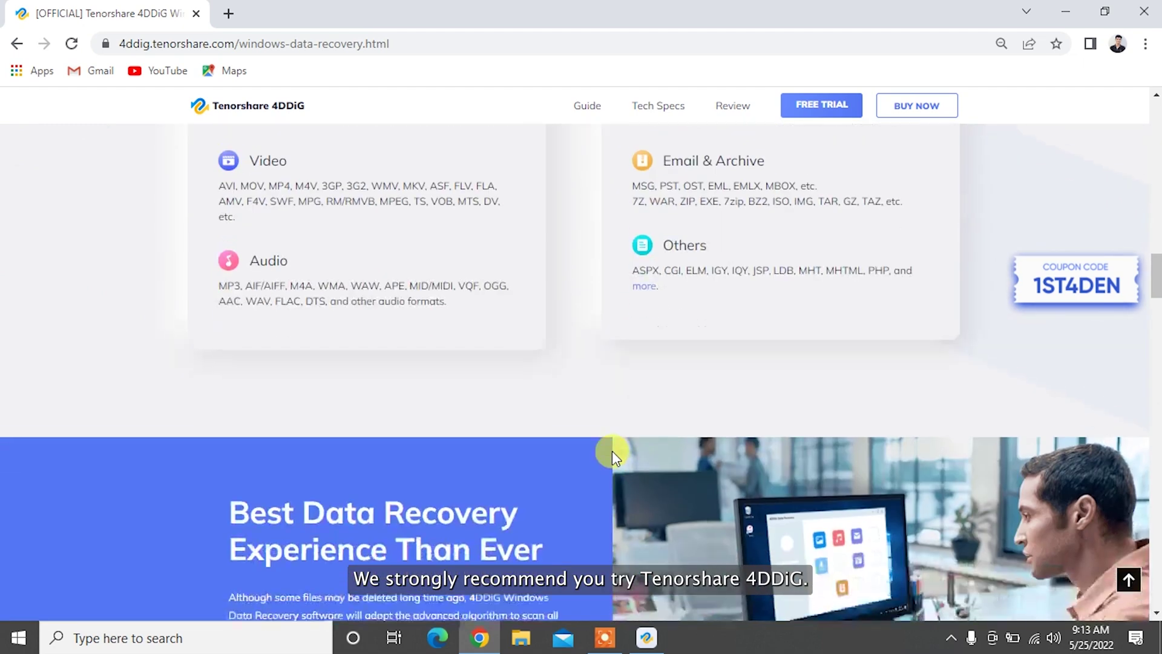
scroll(612, 454, down, 1)
scroll(613, 454, down, 1)
scroll(612, 453, down, 1)
scroll(611, 454, down, 2)
scroll(611, 454, down, 2)
scroll(612, 454, down, 1)
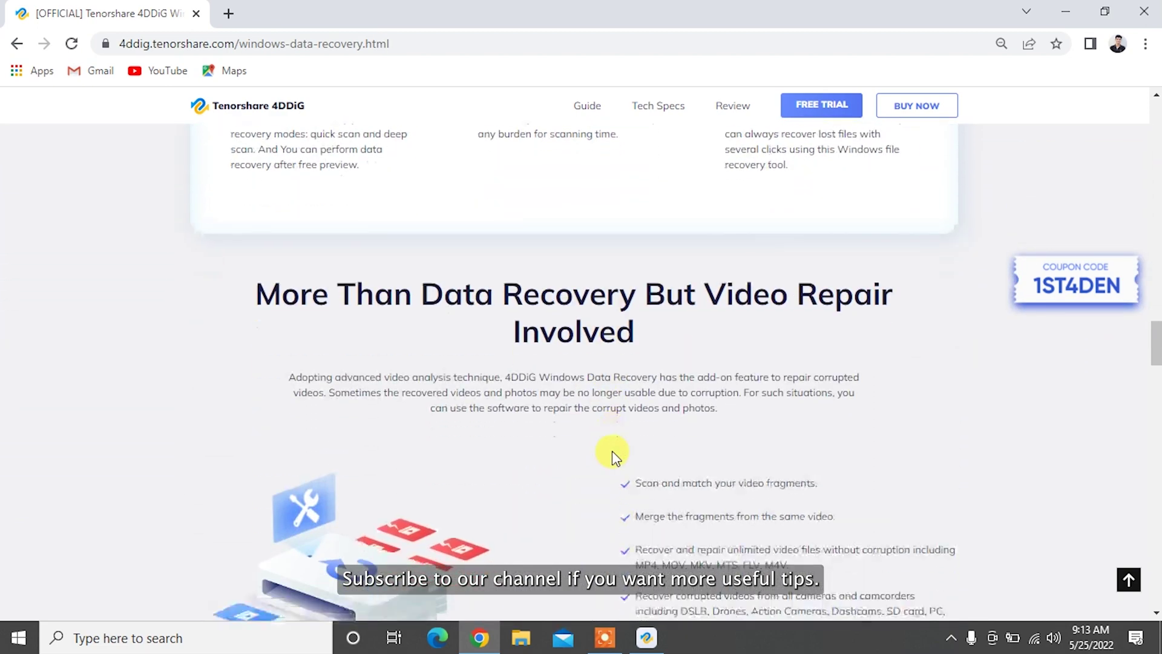
scroll(612, 451, down, 1)
scroll(611, 450, down, 1)
scroll(612, 450, down, 1)
scroll(612, 450, down, 1)
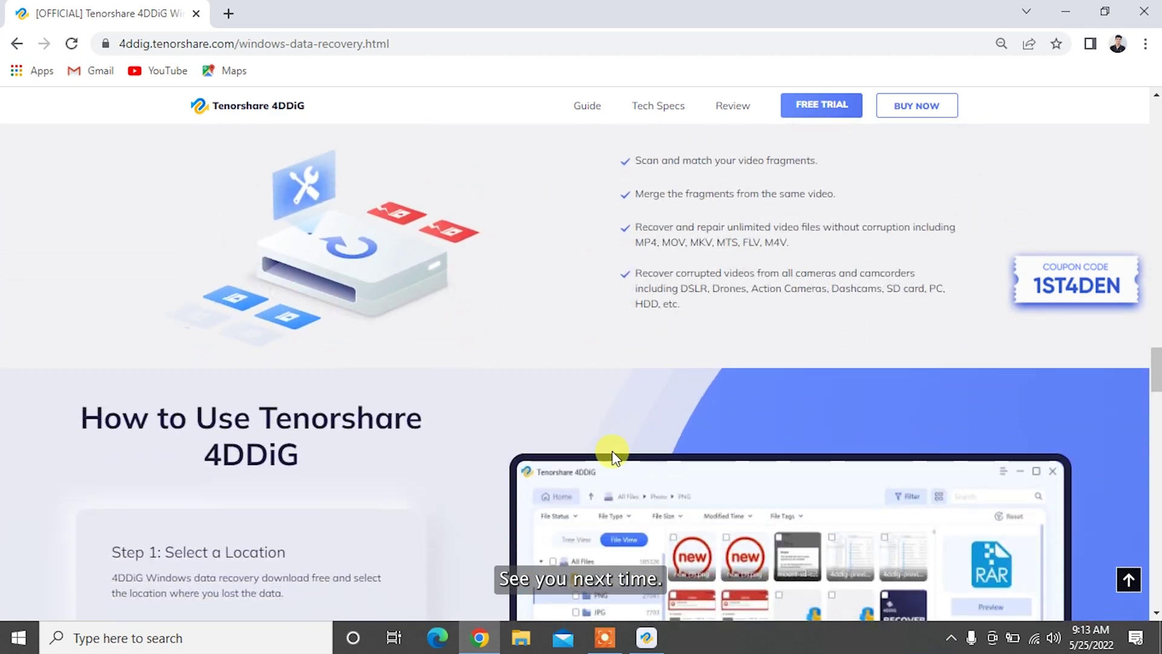